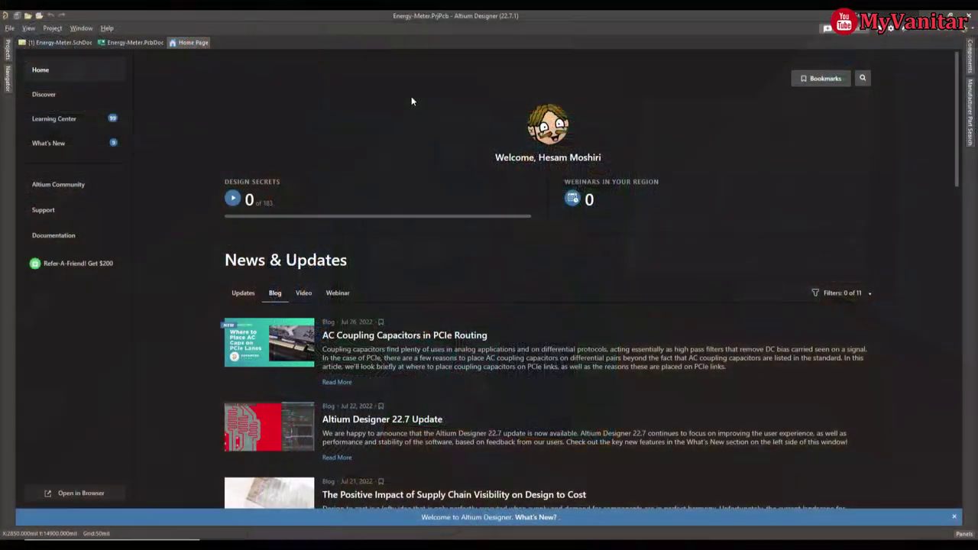
# Check the Energy-Meter schematic and PCB layout tabs, then return to the Home Page.
pyautogui.scroll(-5, 440, 163)
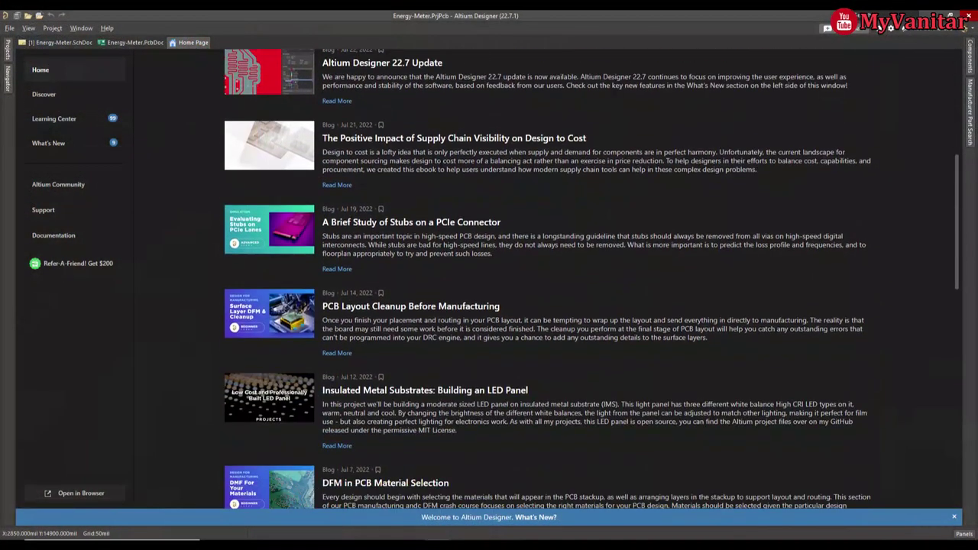
pyautogui.scroll(-6, 534, 275)
pyautogui.scroll(4, 535, 275)
pyautogui.scroll(3, 166, 123)
pyautogui.click(66, 44)
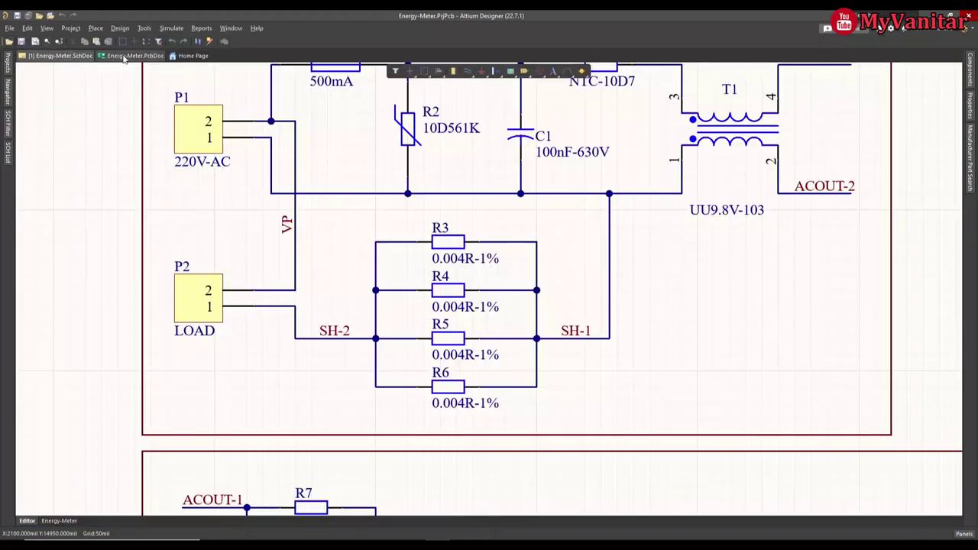
pyautogui.click(127, 55)
pyautogui.click(191, 55)
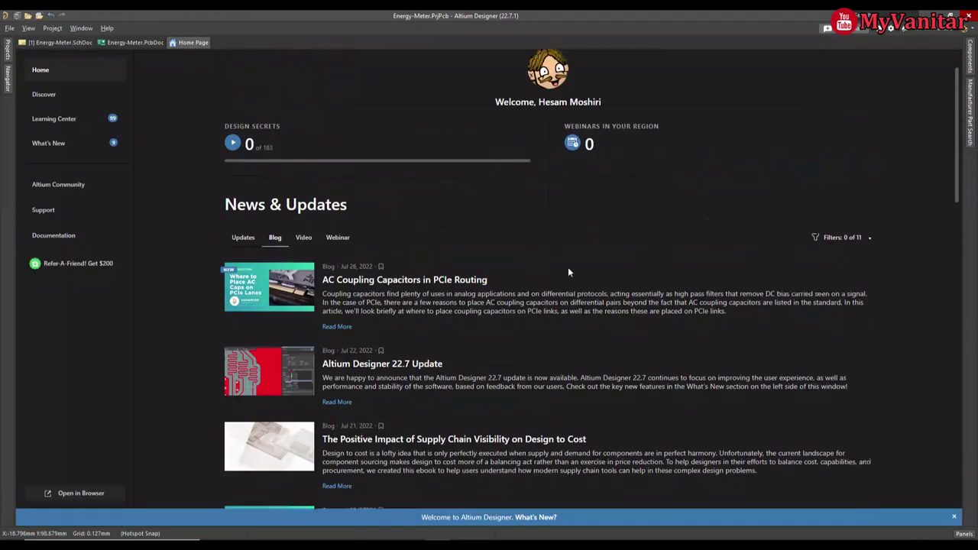
# Scroll through the Home Page News & Updates blog posts.
pyautogui.scroll(-3, 568, 272)
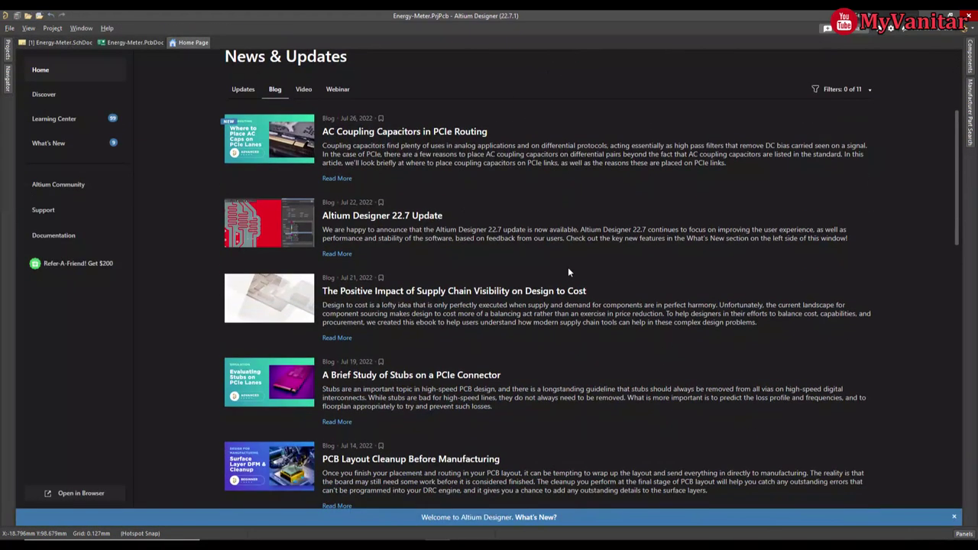
pyautogui.scroll(-3, 567, 272)
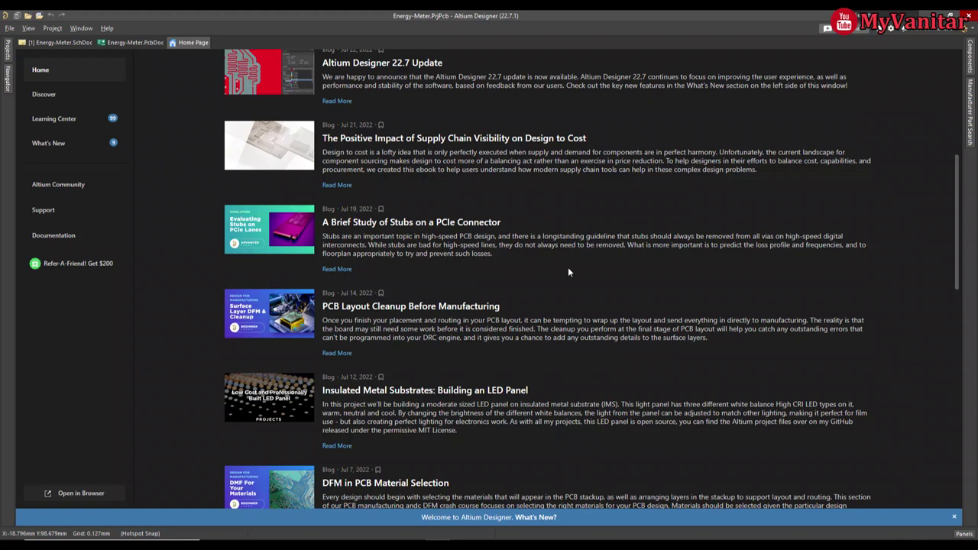
pyautogui.scroll(-3, 568, 272)
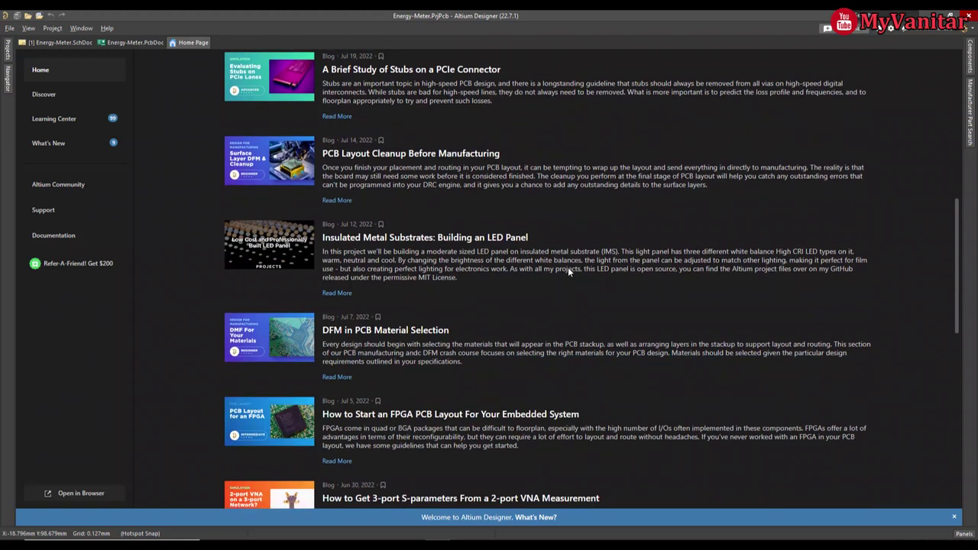
pyautogui.scroll(10, 567, 267)
pyautogui.scroll(-2, 568, 272)
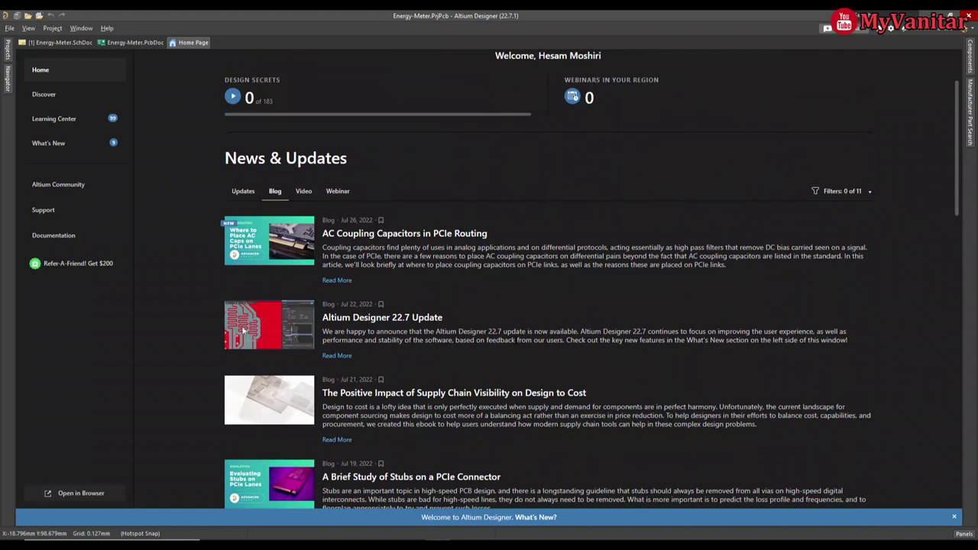
pyautogui.click(48, 43)
pyautogui.keyDown('ctrl'); pyautogui.scroll(-5, 290, 230); pyautogui.keyUp('ctrl')
pyautogui.click(136, 55)
pyautogui.keyDown('ctrl'); pyautogui.scroll(5, 69, 70); pyautogui.keyUp('ctrl')
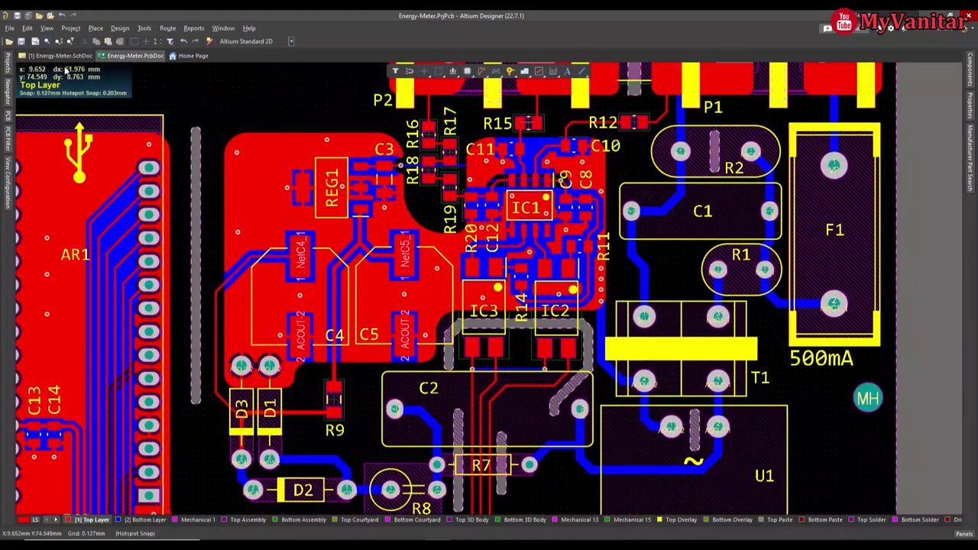
pyautogui.click(65, 56)
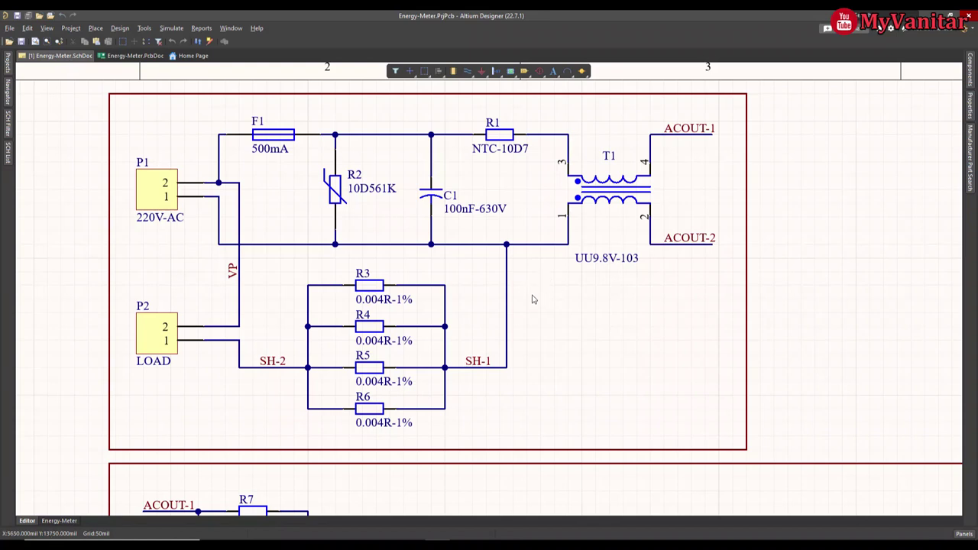
pyautogui.moveTo(582, 356); pyautogui.dragTo(580, 285, button='right')
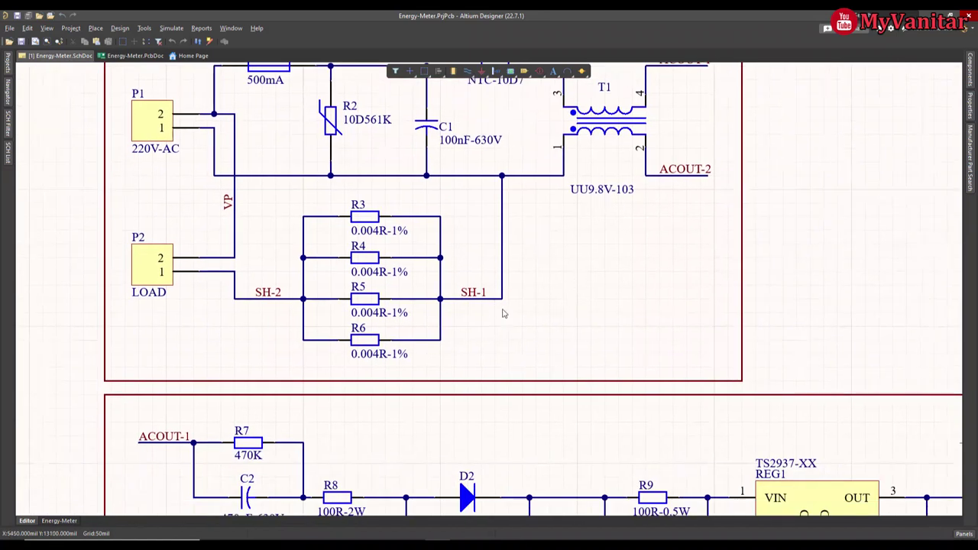
pyautogui.keyDown('ctrl'); pyautogui.scroll(2, 503, 313); pyautogui.keyUp('ctrl')
pyautogui.moveTo(474, 256); pyautogui.dragTo(526, 283, button='right')
pyautogui.keyDown('ctrl'); pyautogui.scroll(1, 519, 285); pyautogui.keyUp('ctrl')
pyautogui.keyDown('ctrl'); pyautogui.scroll(1, 500, 327); pyautogui.keyUp('ctrl')
pyautogui.moveTo(498, 332); pyautogui.dragTo(532, 319, button='right')
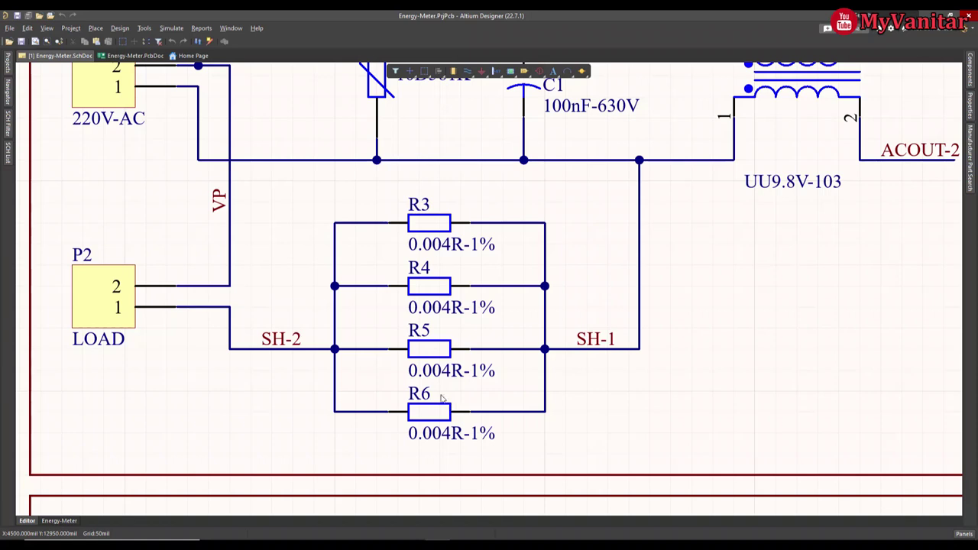
pyautogui.click(417, 221)
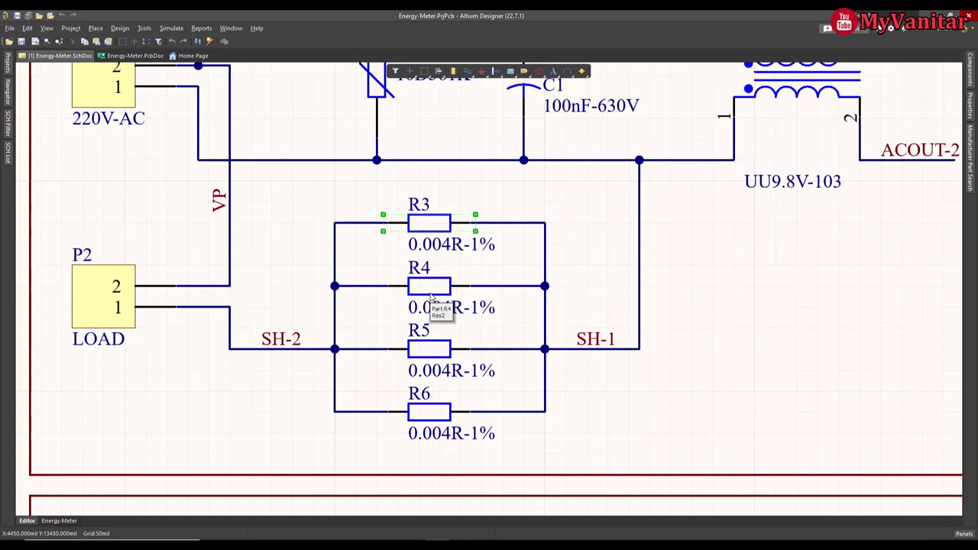
pyautogui.click(556, 411)
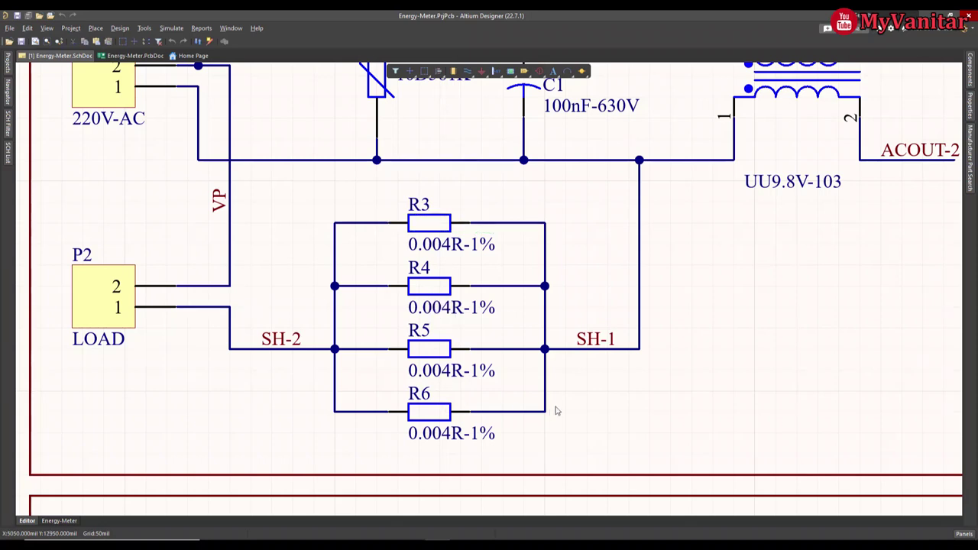
# Select shunt resistors R6 and R5 to inspect them, then clear the selection.
pyautogui.click(430, 405)
pyautogui.click(430, 356)
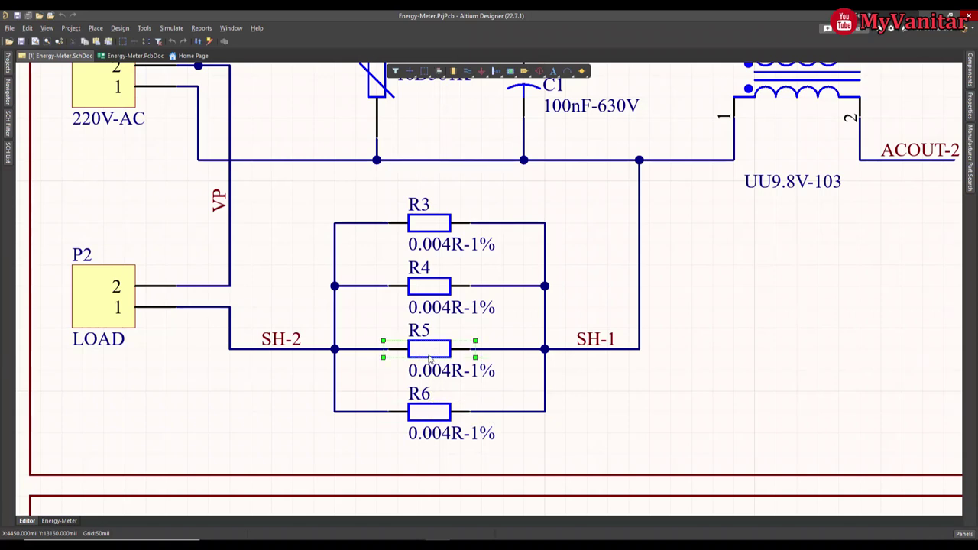
pyautogui.click(599, 256)
# Pan and zoom the schematic to examine the voltage regulator block.
pyautogui.keyDown('ctrl'); pyautogui.scroll(-3, 607, 280); pyautogui.keyUp('ctrl')
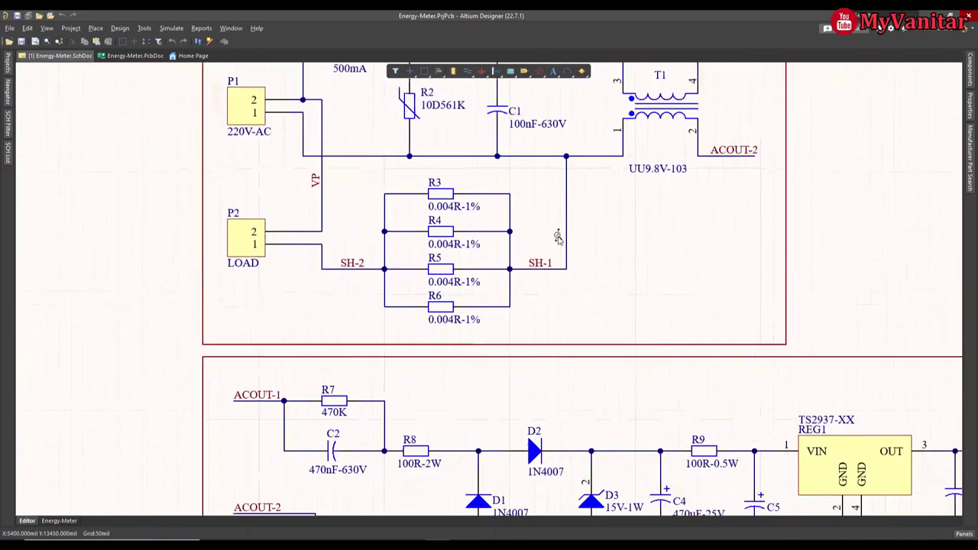
pyautogui.keyDown('ctrl'); pyautogui.scroll(-1, 635, 307); pyautogui.keyUp('ctrl')
pyautogui.moveTo(635, 308); pyautogui.dragTo(550, 233, button='right')
pyautogui.moveTo(624, 287); pyautogui.dragTo(557, 260, button='right')
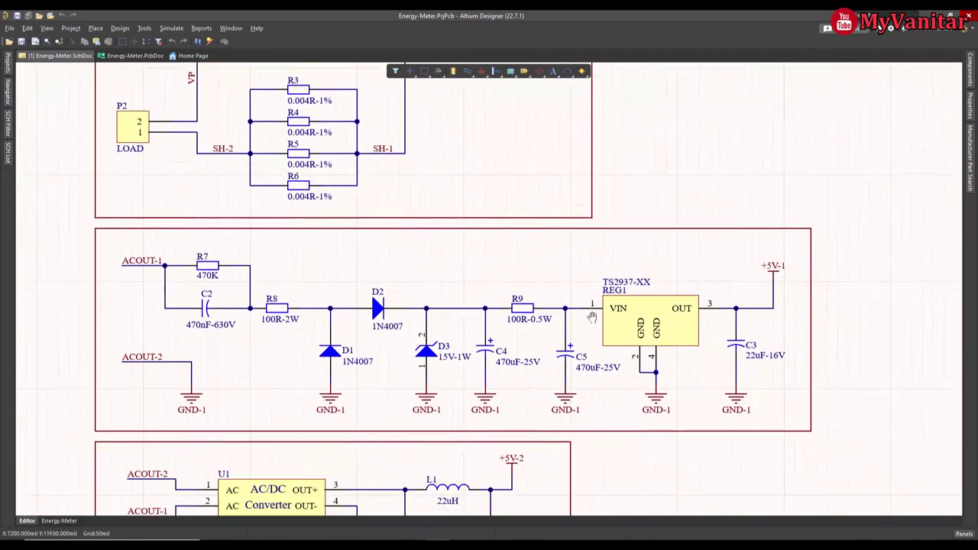
pyautogui.scroll(-10, 591, 306)
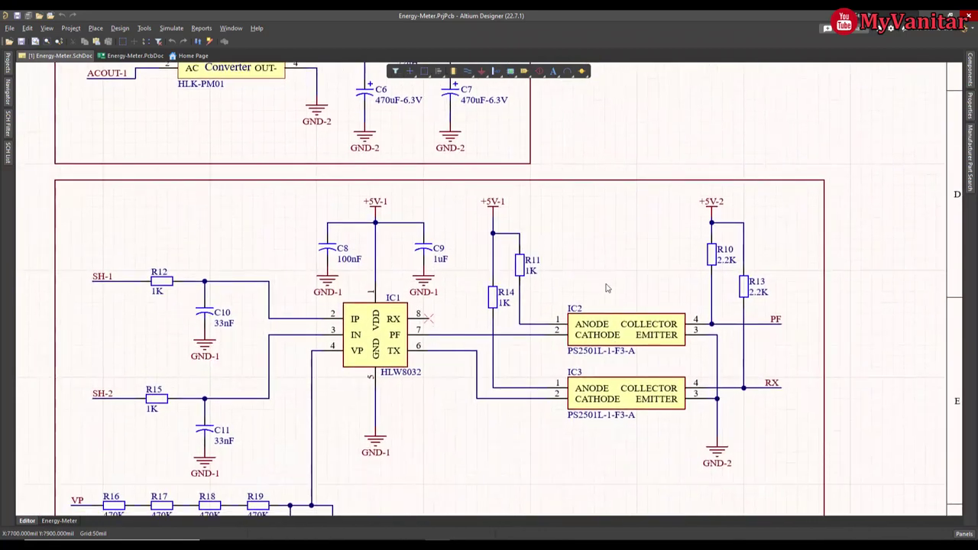
pyautogui.keyDown('ctrl'); pyautogui.scroll(-2, 606, 284); pyautogui.keyUp('ctrl')
pyautogui.scroll(2, 608, 275)
pyautogui.scroll(-2, 611, 359)
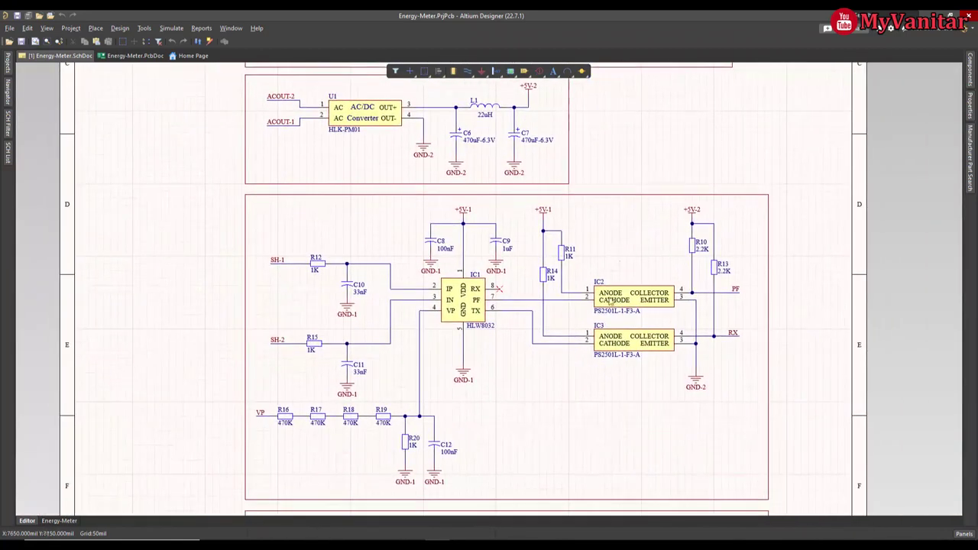
pyautogui.scroll(-3, 604, 339)
pyautogui.scroll(2, 588, 245)
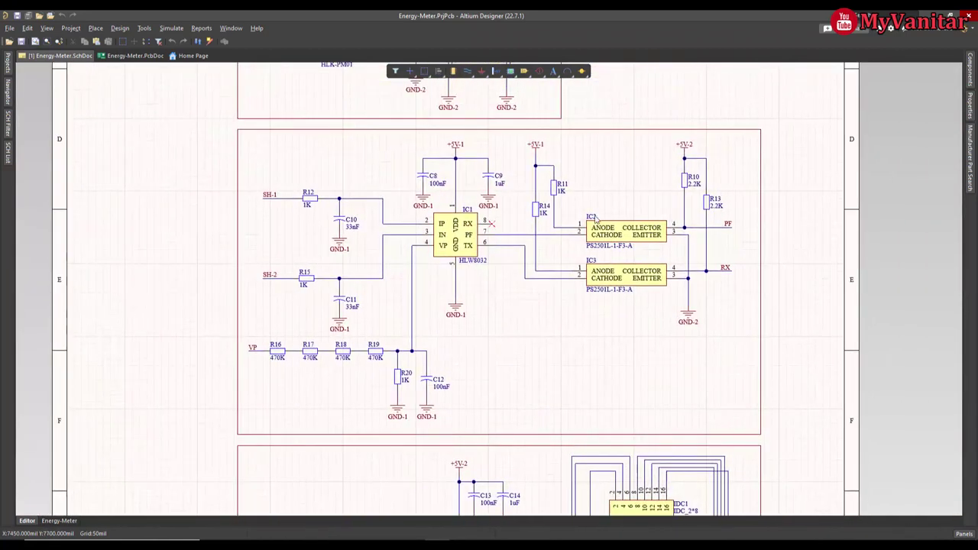
pyautogui.scroll(5, 591, 375)
pyautogui.keyDown('ctrl'); pyautogui.scroll(3, 572, 374); pyautogui.keyUp('ctrl')
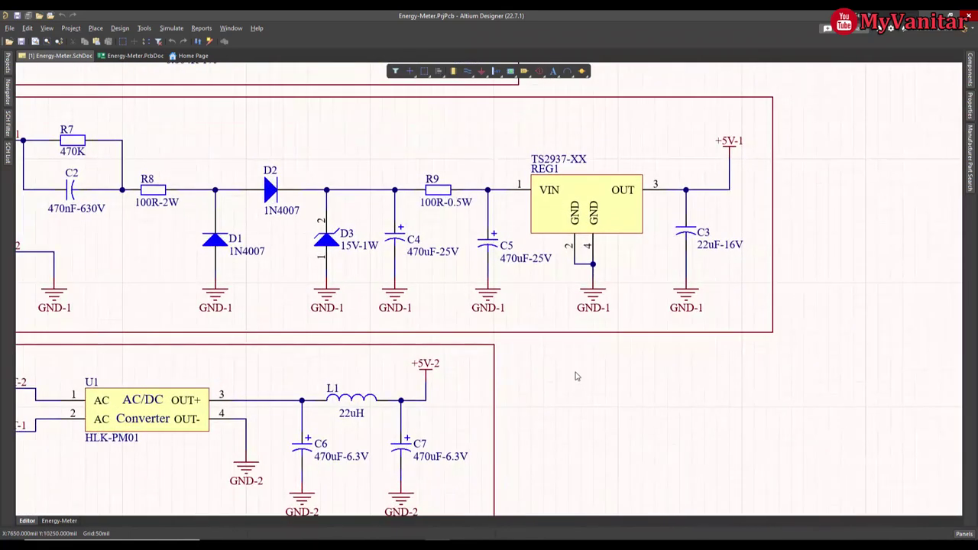
pyautogui.moveTo(579, 372); pyautogui.dragTo(577, 377, button='right')
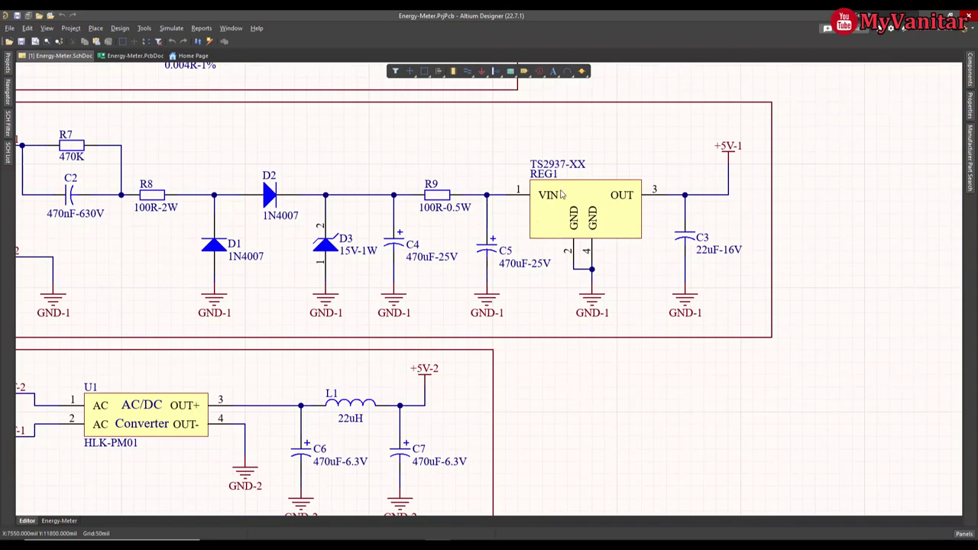
# Move past the HLW8032 metering block to the Arduino Nano AR1 section.
pyautogui.keyDown('ctrl'); pyautogui.scroll(1, 562, 195); pyautogui.keyUp('ctrl')
pyautogui.keyDown('ctrl'); pyautogui.scroll(-3, 561, 195); pyautogui.keyUp('ctrl')
pyautogui.moveTo(543, 402); pyautogui.dragTo(632, 104, button='right')
pyautogui.scroll(-6, 438, 327)
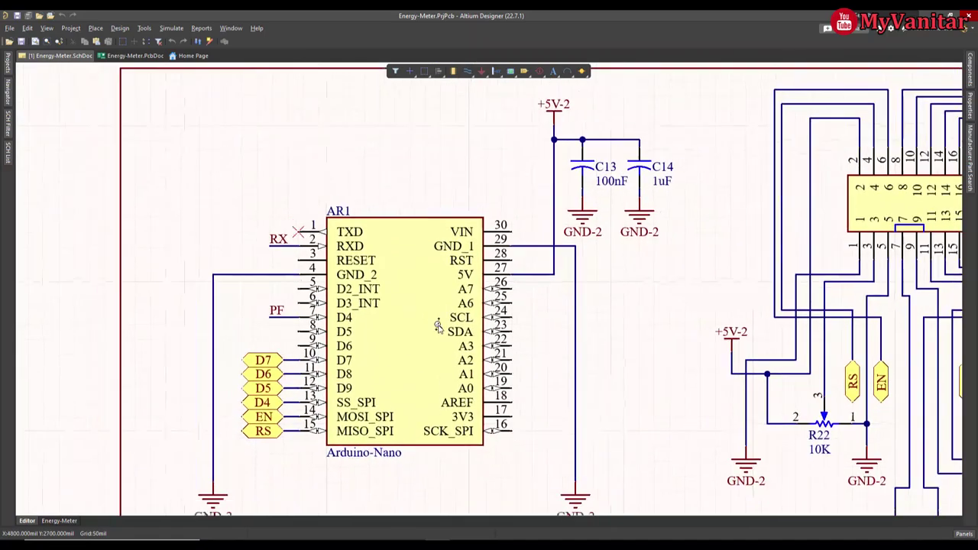
# Search Octopart for 'arduino nano' to list its 63 results with stock and prices.
pyautogui.keyDown('ctrl'); pyautogui.scroll(-1, 438, 327); pyautogui.keyUp('ctrl')
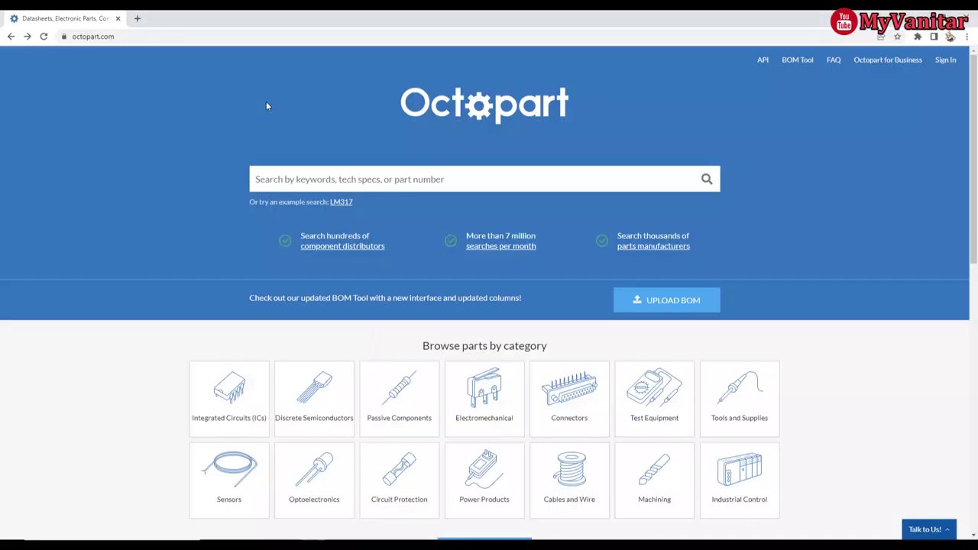
pyautogui.scroll(-4, 305, 191)
pyautogui.scroll(4, 347, 274)
pyautogui.click(295, 182)
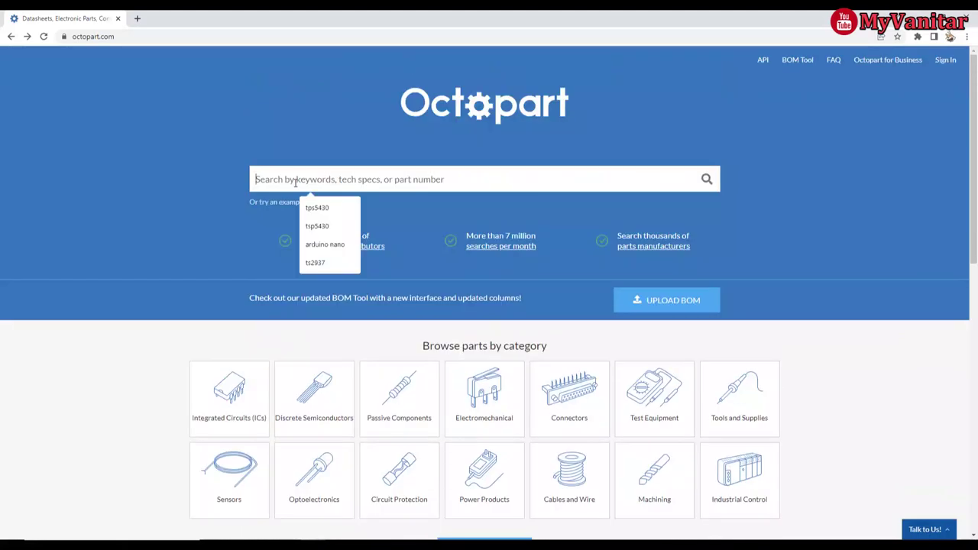
pyautogui.write('ar')
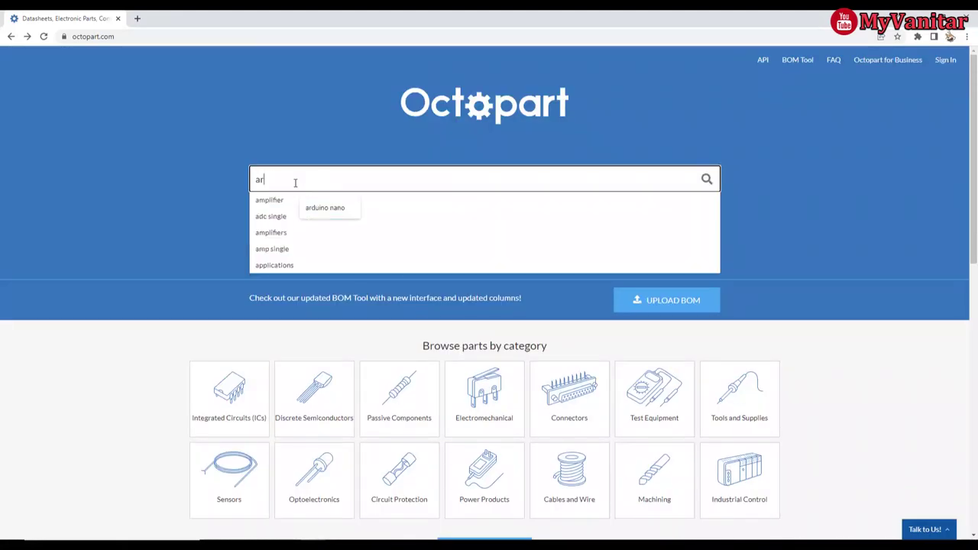
pyautogui.write('duino nano')
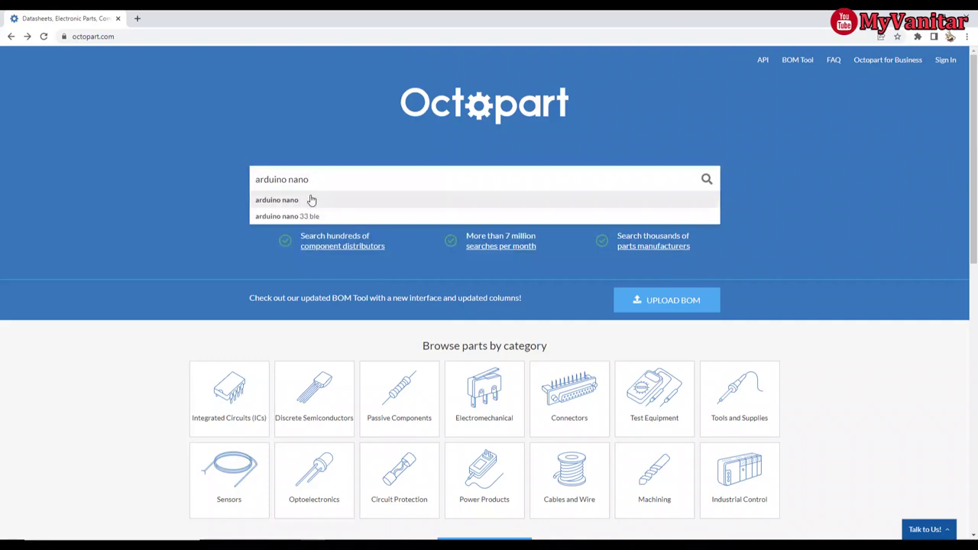
pyautogui.click(310, 200)
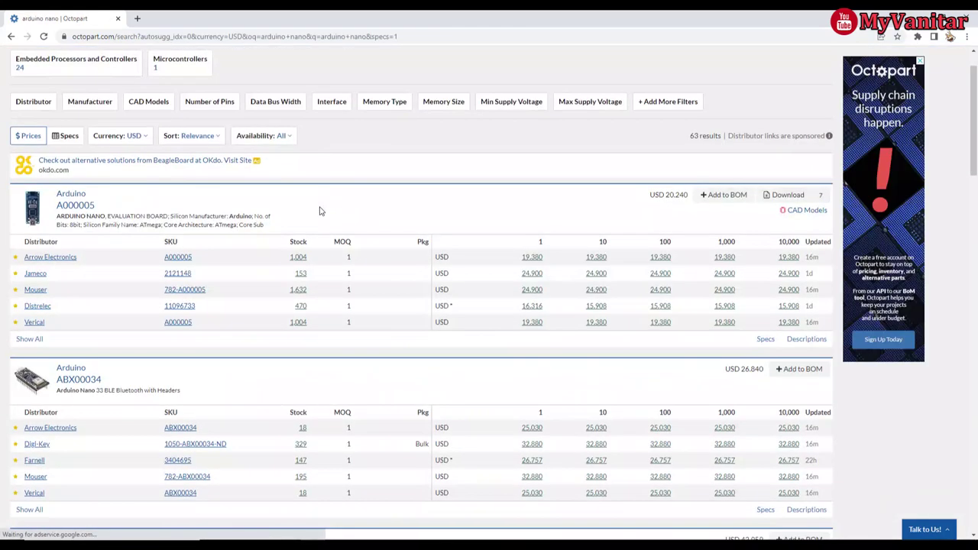
pyautogui.scroll(-1, 320, 211)
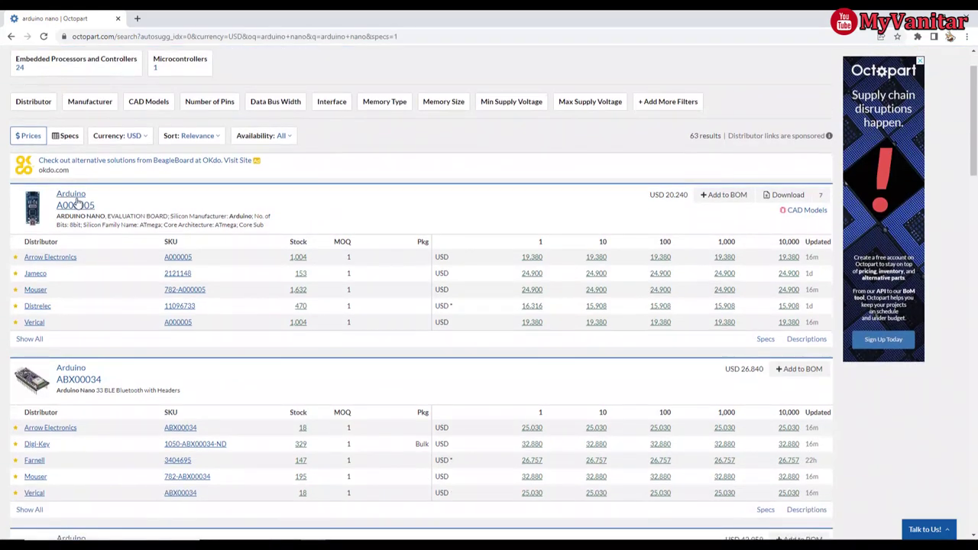
# Review the Arduino A000005 page's Price & Stock, Inventory History and Tech Specs.
pyautogui.click(77, 203)
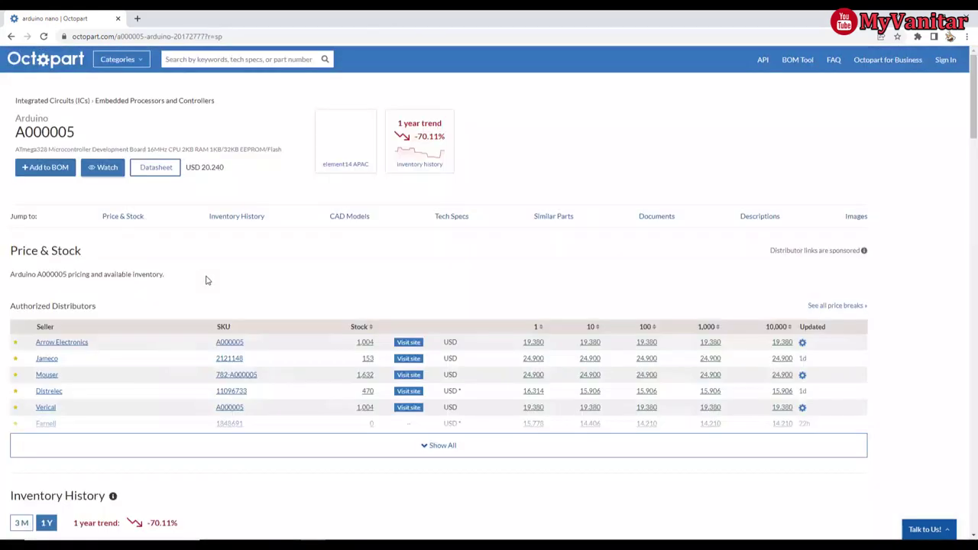
pyautogui.scroll(-2, 205, 281)
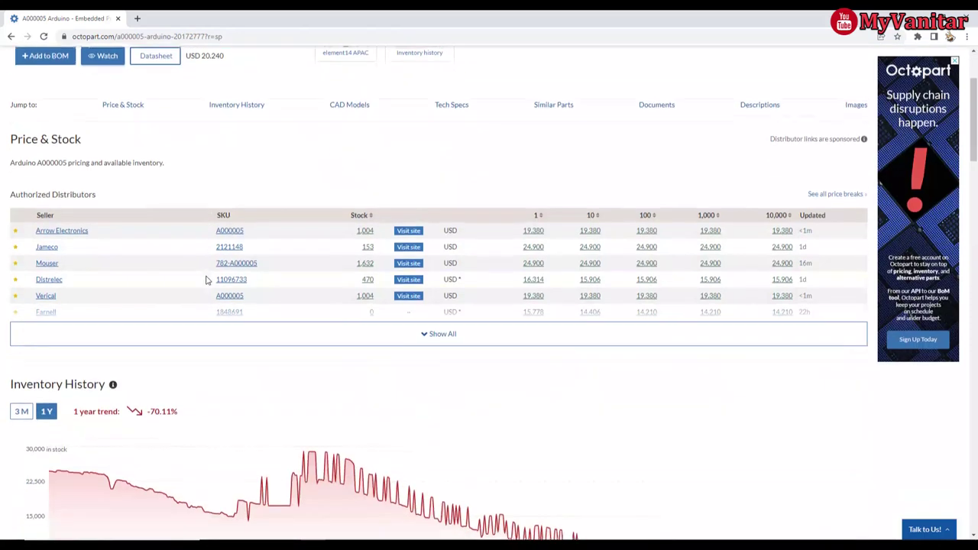
pyautogui.scroll(2, 207, 279)
pyautogui.scroll(-1, 207, 280)
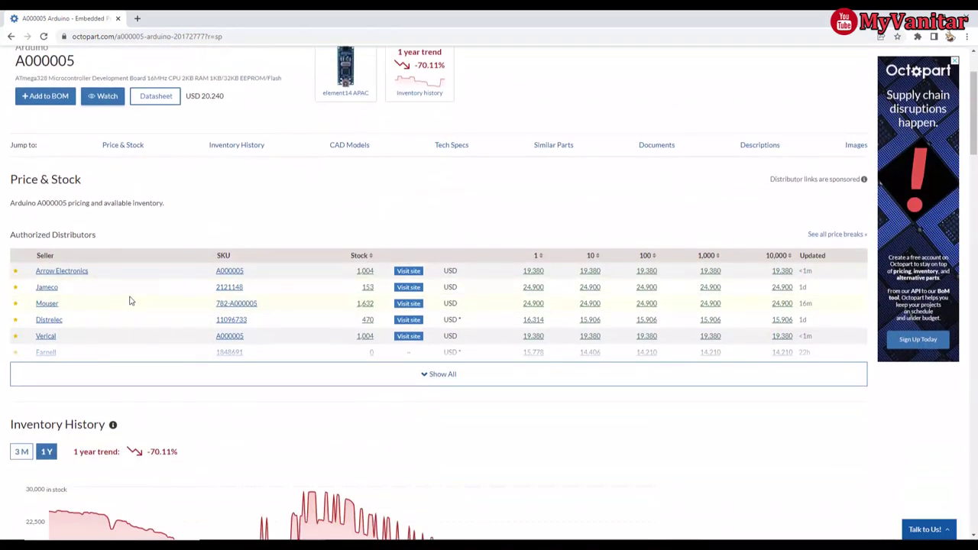
pyautogui.scroll(1, 136, 308)
pyautogui.scroll(-3, 135, 310)
pyautogui.scroll(-2, 135, 311)
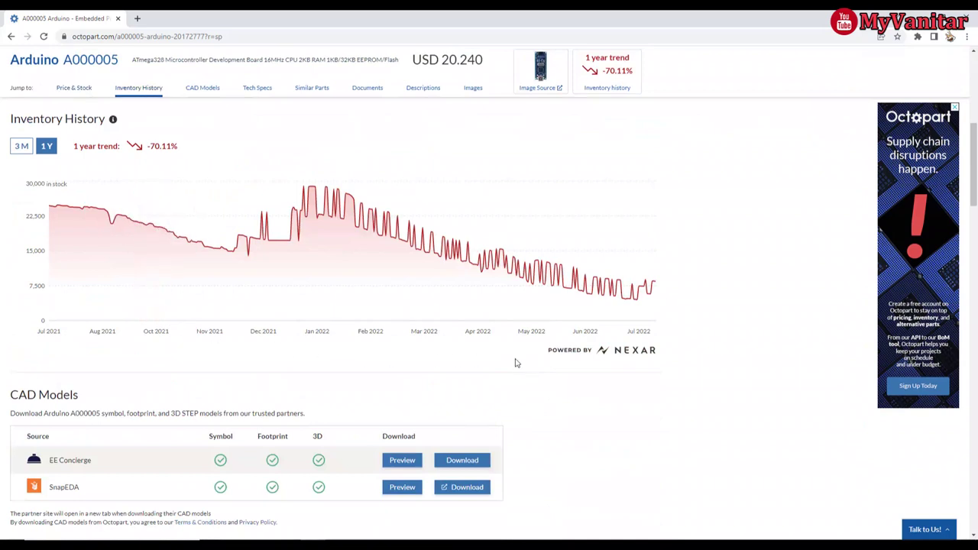
pyautogui.scroll(-5, 515, 363)
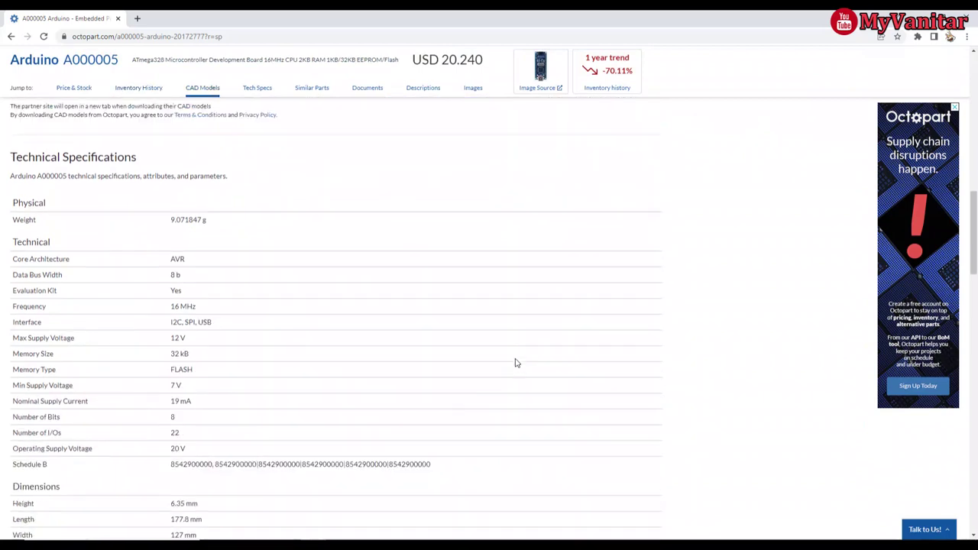
pyautogui.scroll(-2, 515, 362)
pyautogui.scroll(1, 284, 290)
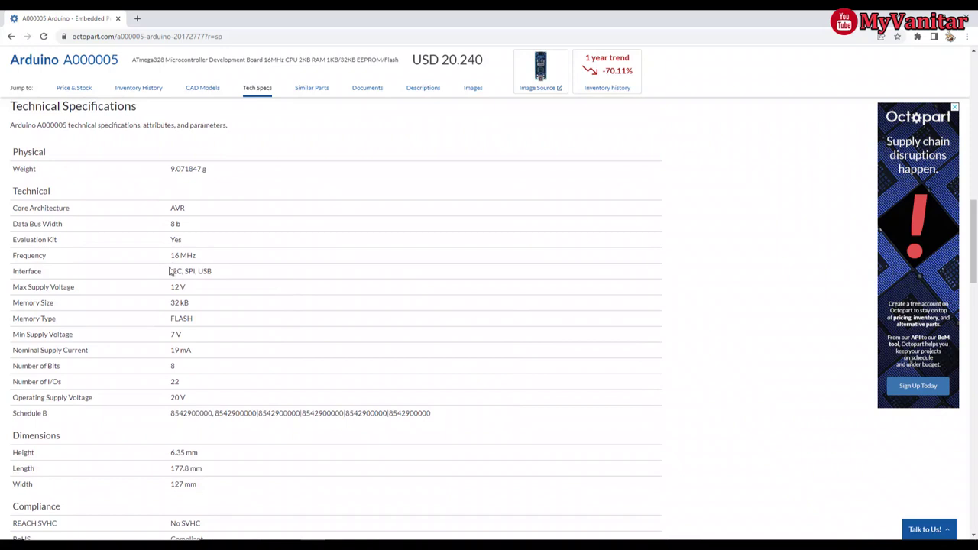
pyautogui.scroll(-1, 162, 327)
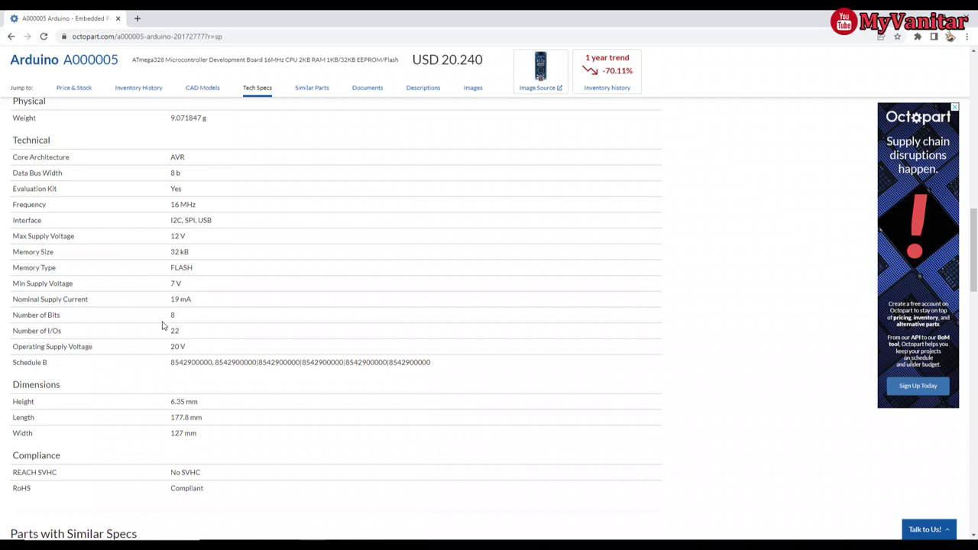
pyautogui.scroll(-5, 162, 326)
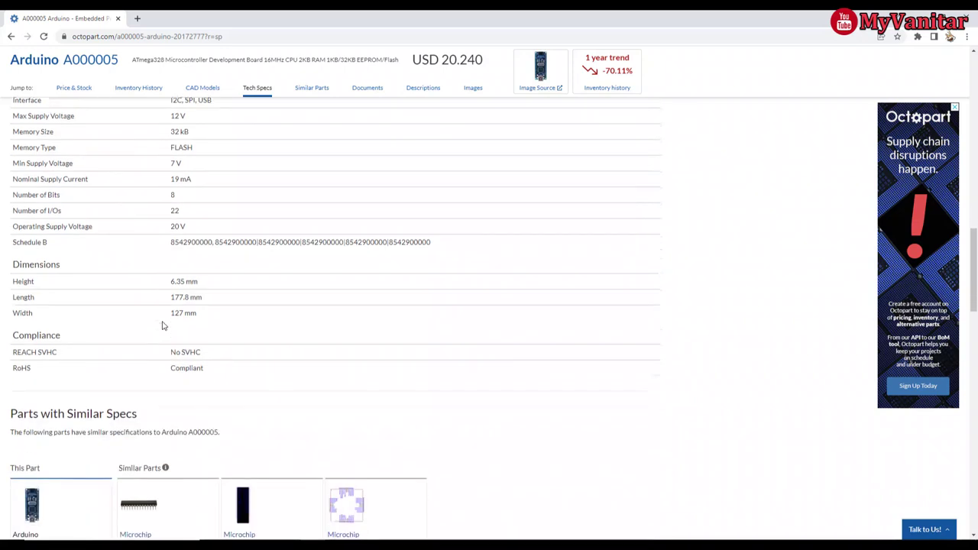
pyautogui.scroll(-6, 162, 326)
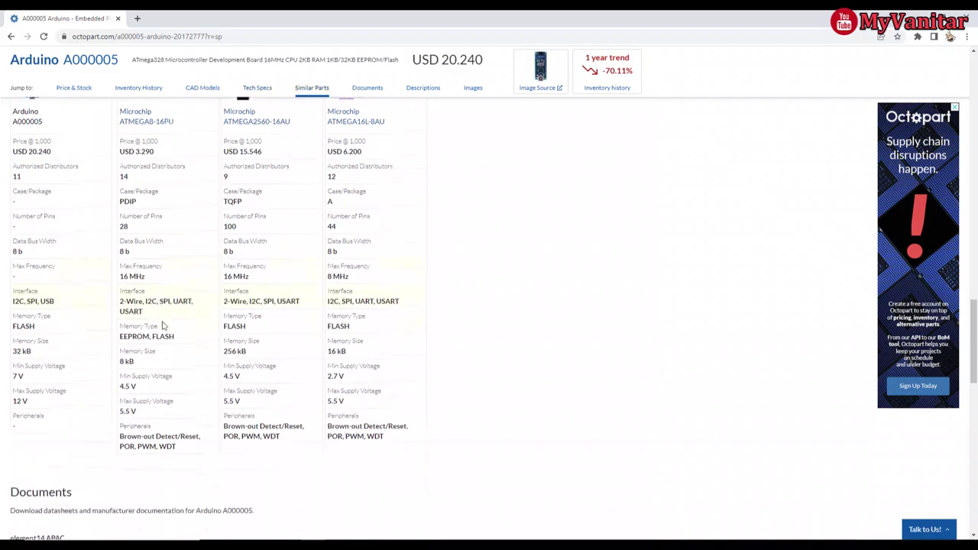
pyautogui.scroll(-6, 162, 326)
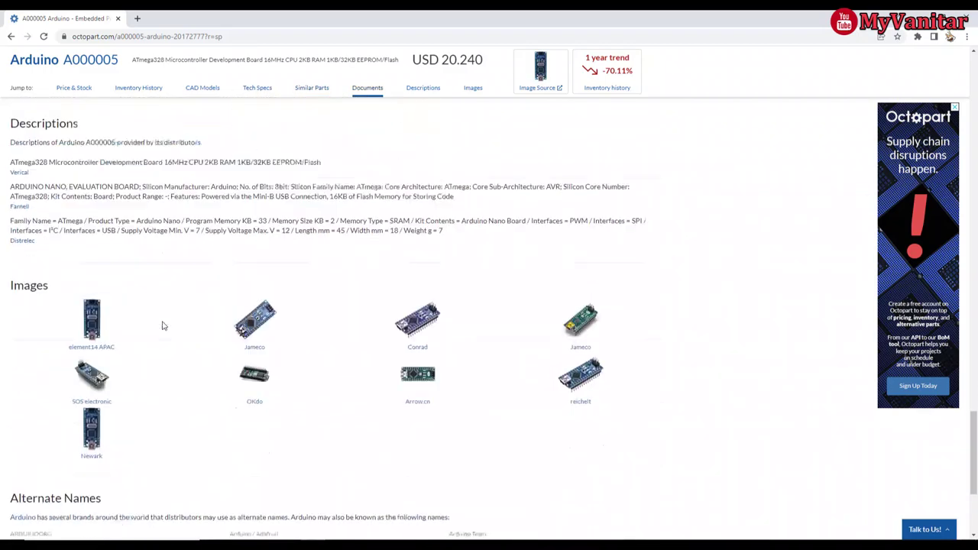
pyautogui.scroll(11, 163, 321)
pyautogui.scroll(15, 165, 314)
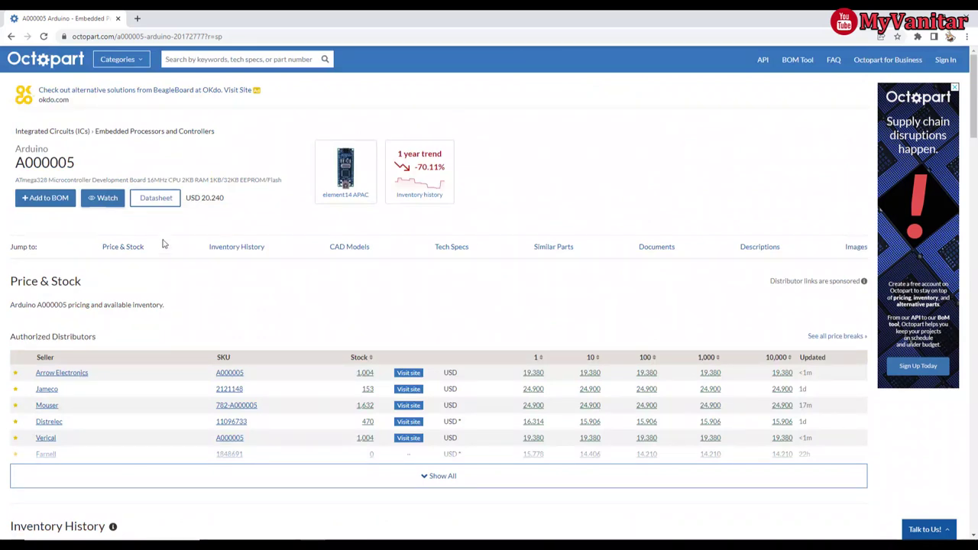
# Return to the Octopart home page to start a new part search.
pyautogui.click(63, 64)
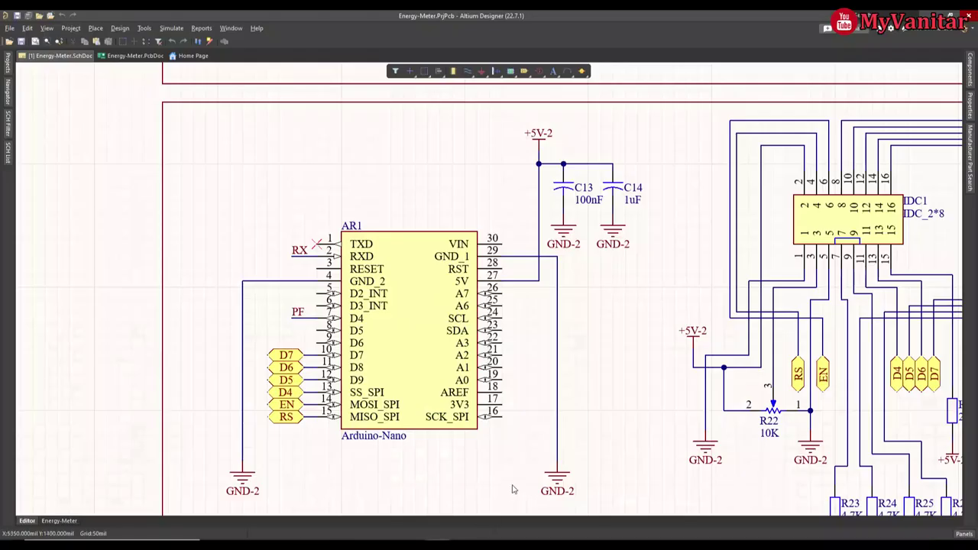
pyautogui.scroll(10, 515, 489)
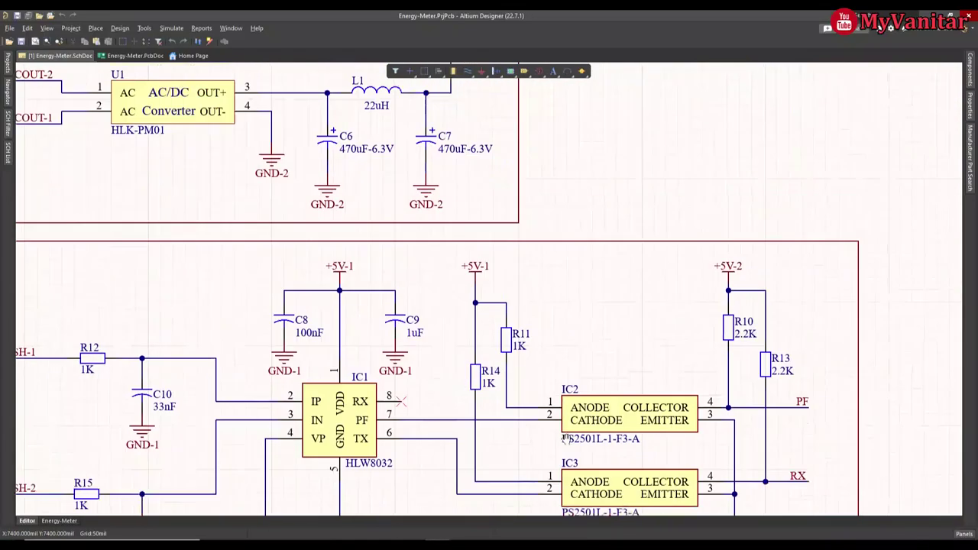
pyautogui.scroll(5, 552, 445)
pyautogui.keyDown('ctrl'); pyautogui.scroll(2, 531, 155); pyautogui.keyUp('ctrl')
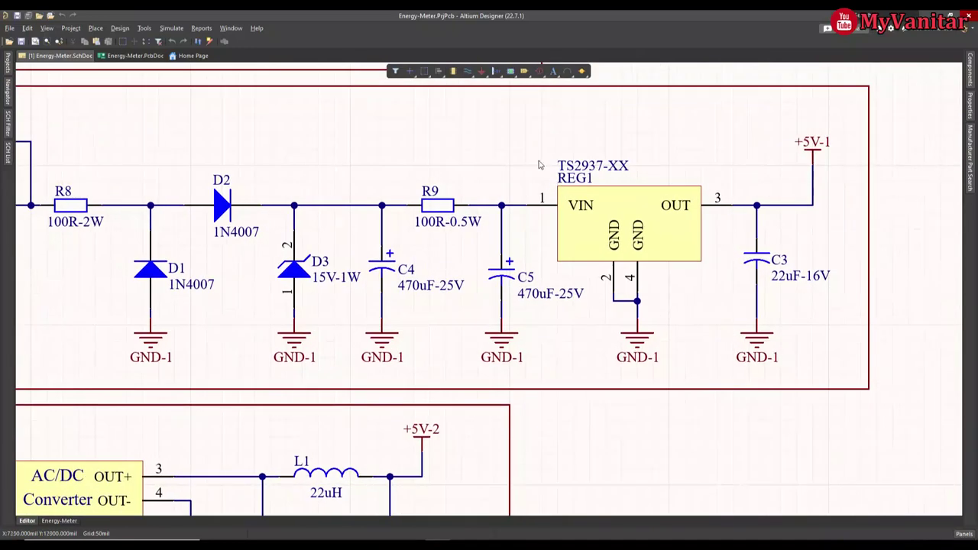
pyautogui.moveTo(522, 147); pyautogui.dragTo(512, 158, button='right')
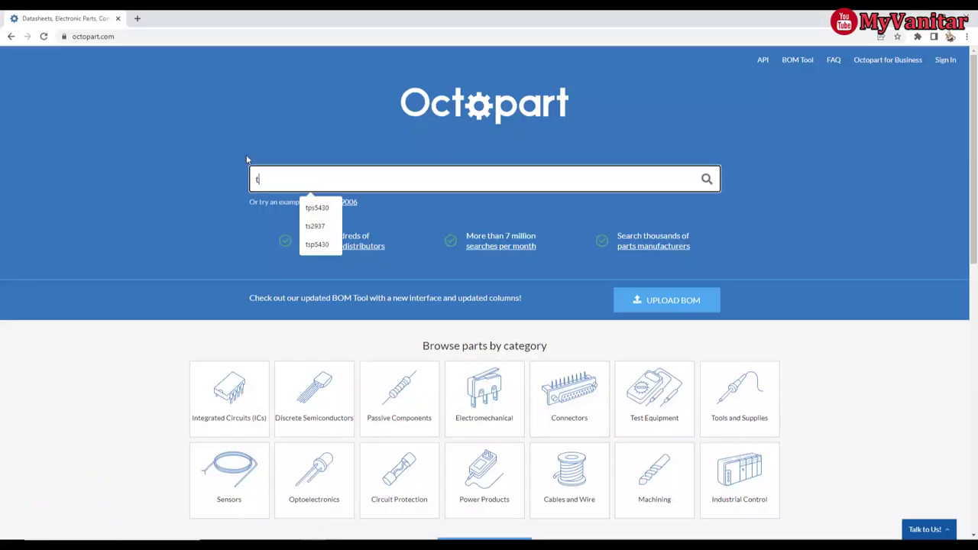
# Complete the query as 'ts2937' and show results for TS2937CW50 RPG.
pyautogui.write('2937')
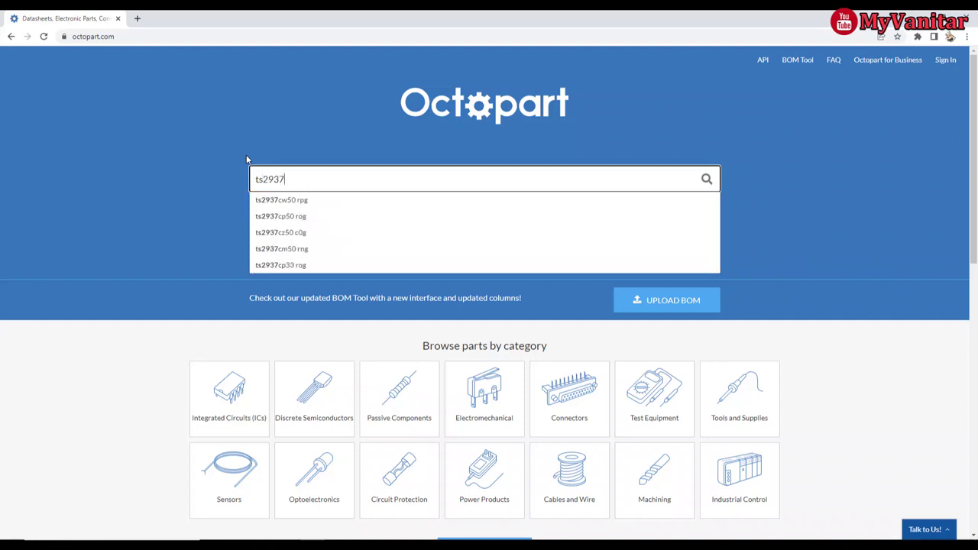
pyautogui.click(321, 207)
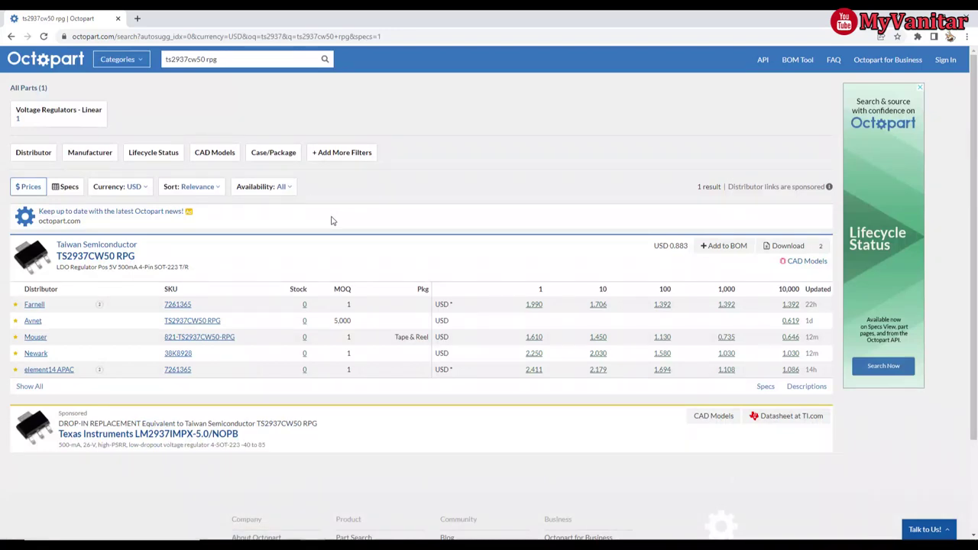
pyautogui.scroll(-1, 331, 221)
pyautogui.scroll(1, 332, 221)
# Open the TS2937CW50 RPG product page and scroll through its specs and pricing.
pyautogui.click(94, 256)
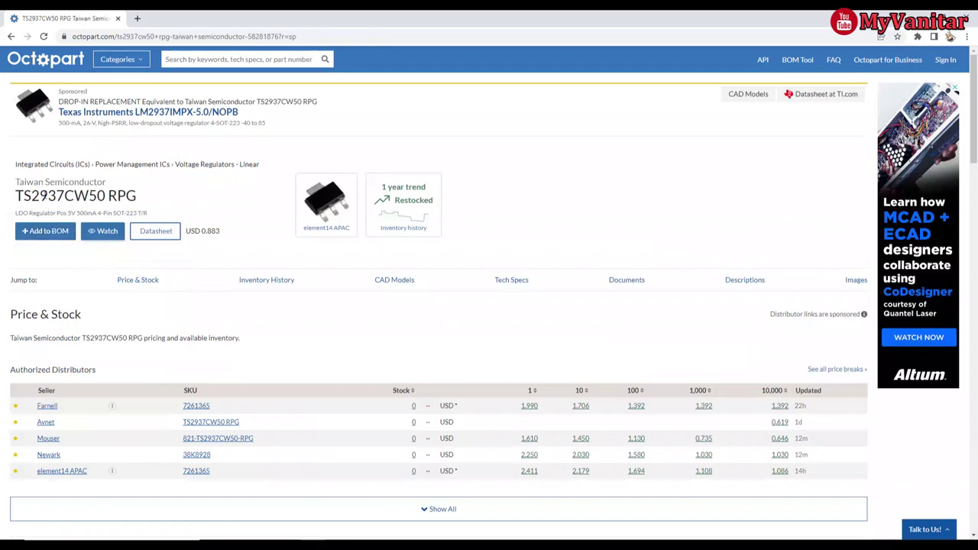
pyautogui.scroll(-2, 298, 321)
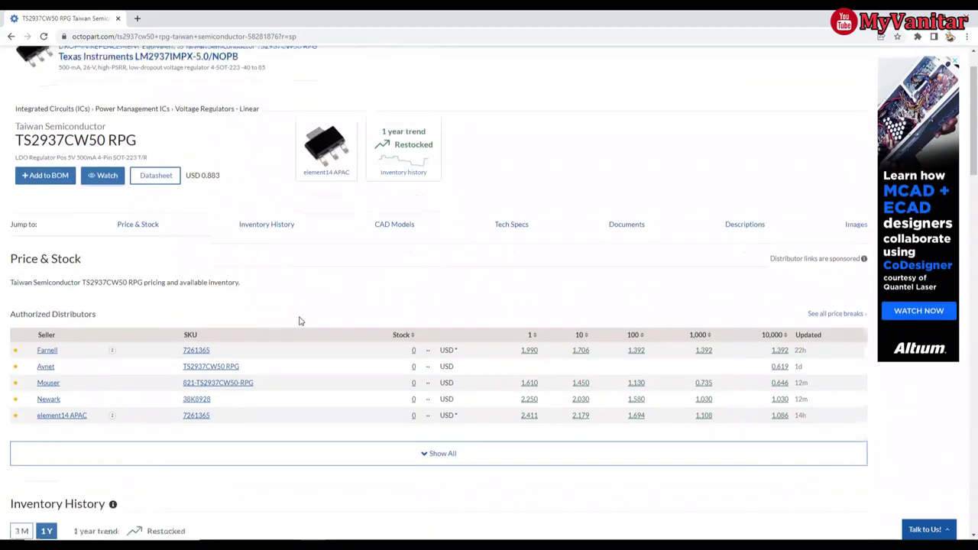
pyautogui.scroll(-4, 299, 321)
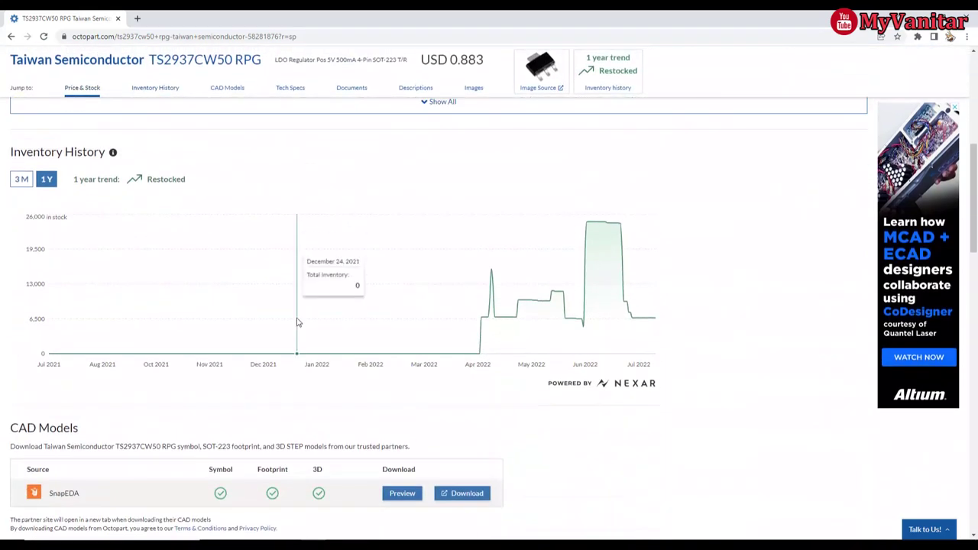
pyautogui.scroll(-3, 299, 321)
pyautogui.scroll(-3, 298, 322)
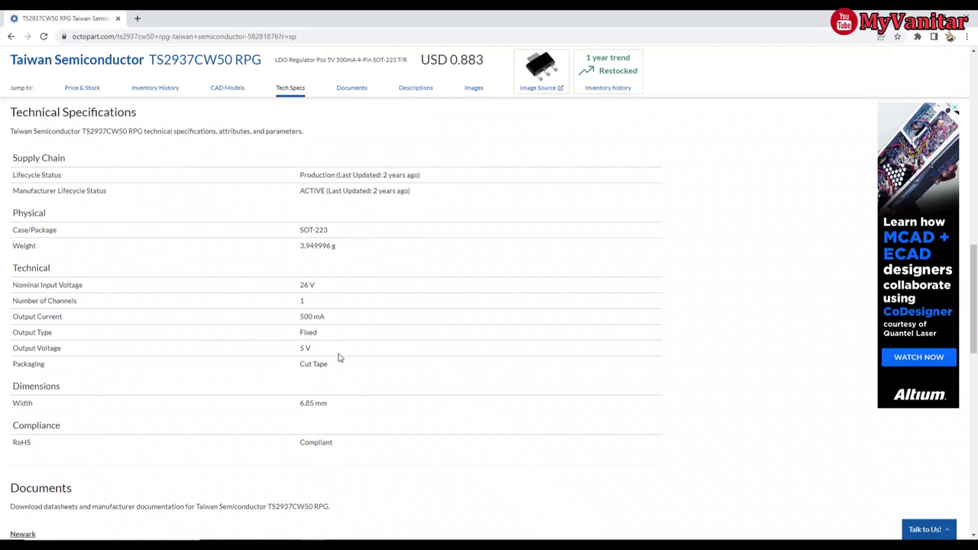
pyautogui.scroll(-1, 336, 358)
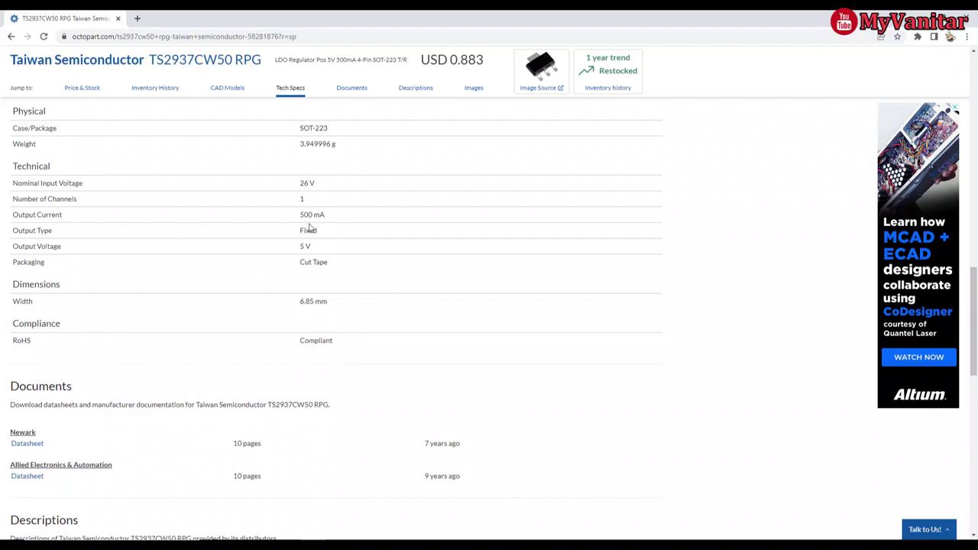
pyautogui.scroll(-4, 344, 310)
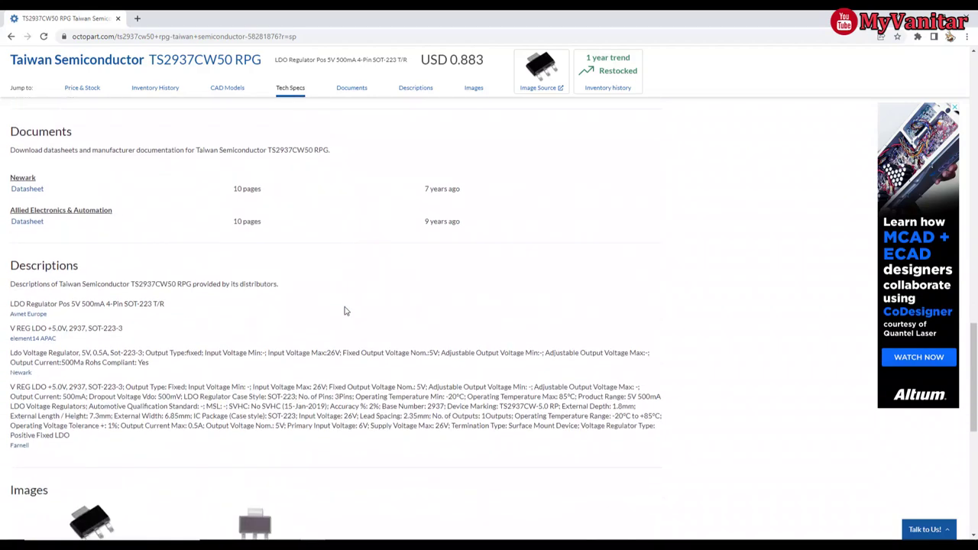
pyautogui.scroll(15, 344, 310)
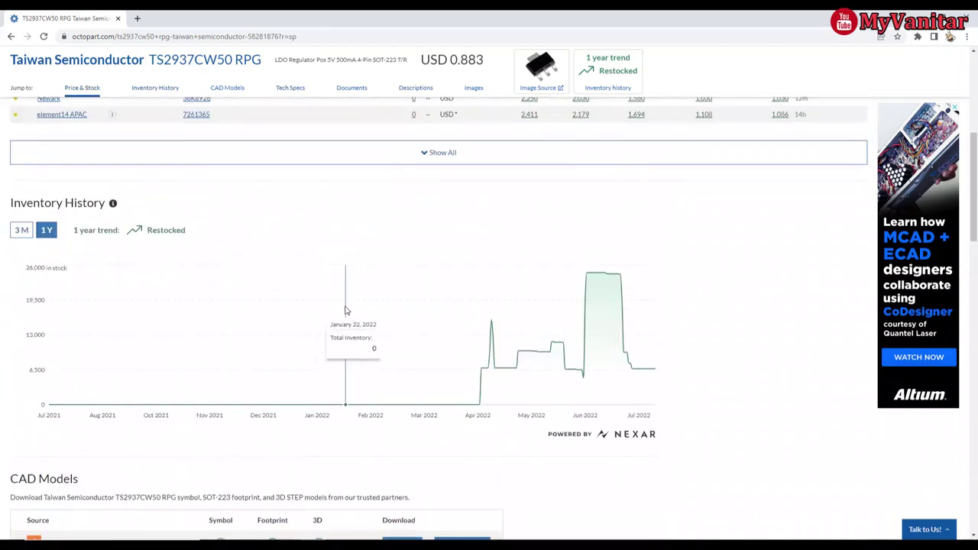
pyautogui.scroll(1, 345, 311)
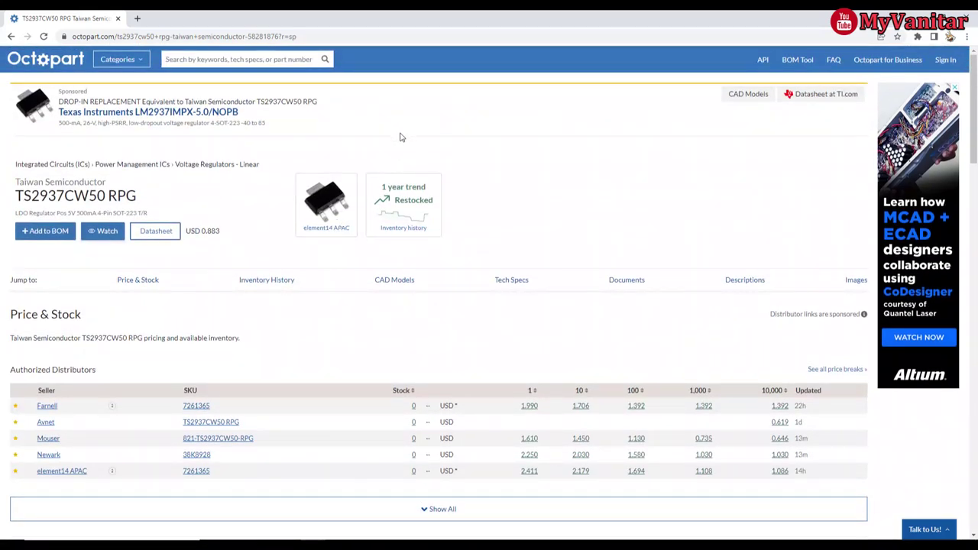
# Return to the Octopart home page, then switch back to the Energy-Meter schematic in Altium.
pyautogui.click(70, 64)
pyautogui.click(137, 145)
pyautogui.scroll(-7, 162, 231)
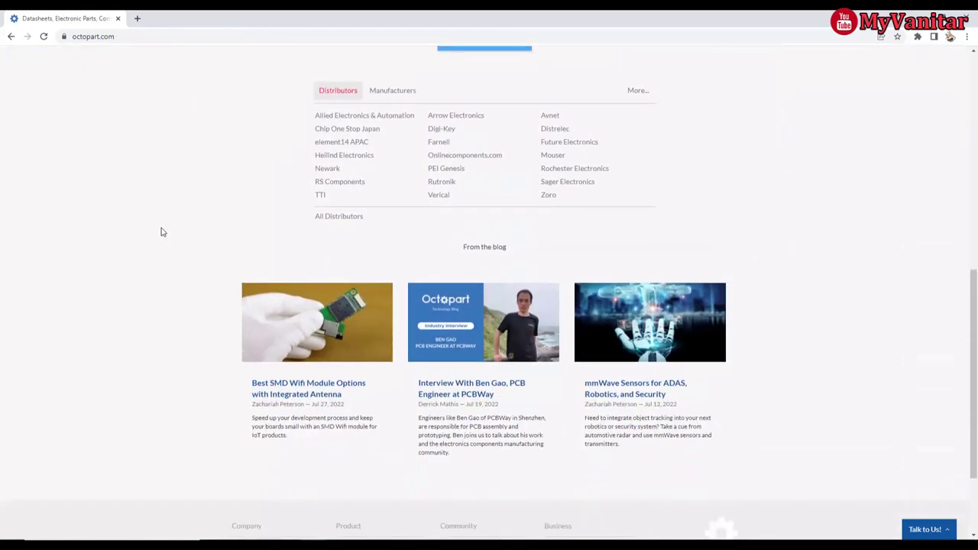
pyautogui.scroll(7, 161, 231)
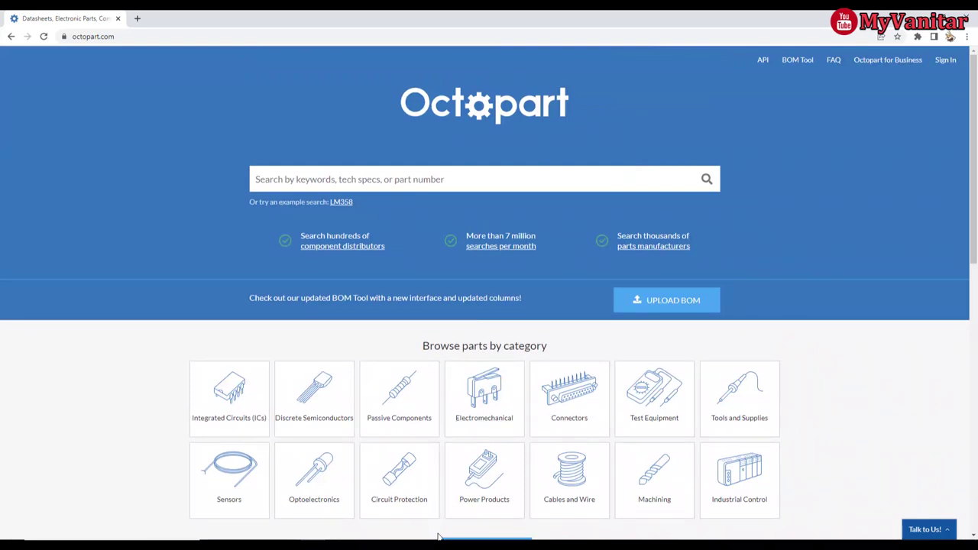
pyautogui.hotkey('alt', 'Tab')
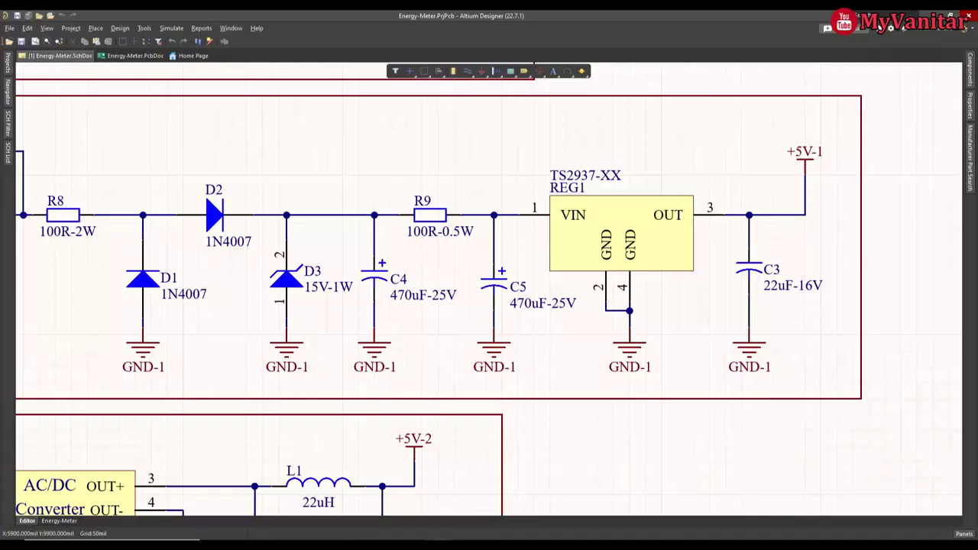
# Show the Energy-Meter PCB layout around the LOAD OUT / 220V IN terminals.
pyautogui.click(135, 55)
pyautogui.keyDown('ctrl'); pyautogui.scroll(-2, 485, 307); pyautogui.keyUp('ctrl')
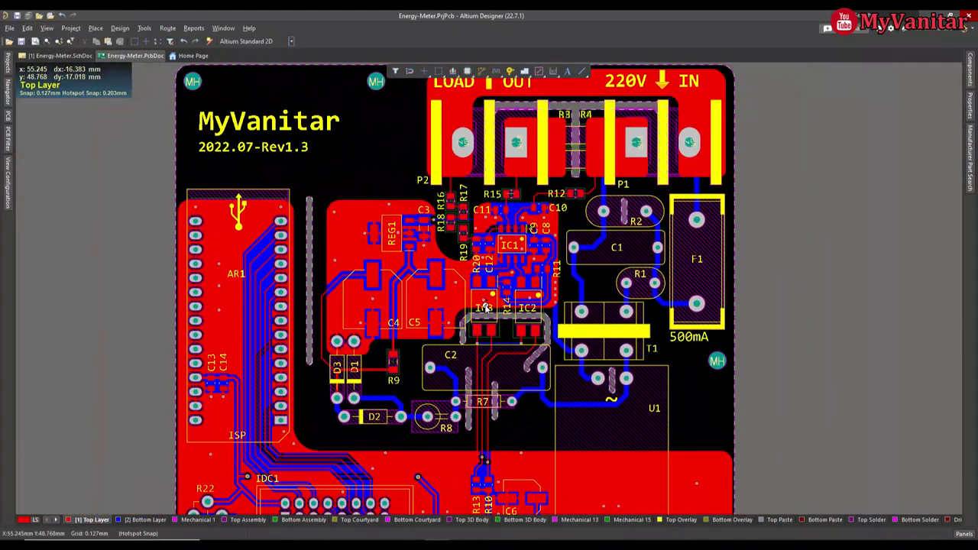
pyautogui.keyDown('ctrl'); pyautogui.scroll(4, 514, 281); pyautogui.keyUp('ctrl')
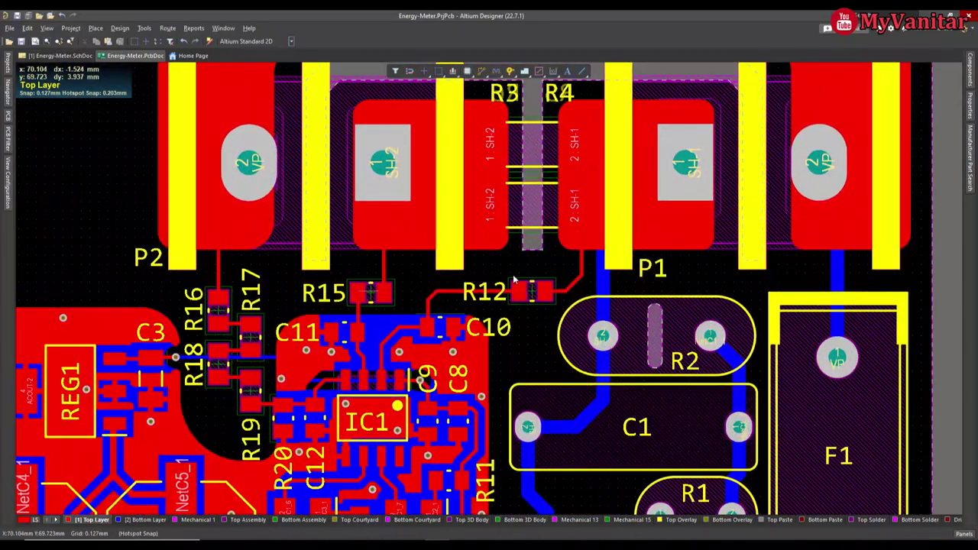
pyautogui.keyDown('ctrl'); pyautogui.scroll(-1, 514, 280); pyautogui.keyUp('ctrl')
pyautogui.keyDown('ctrl'); pyautogui.scroll(2, 502, 350); pyautogui.keyUp('ctrl')
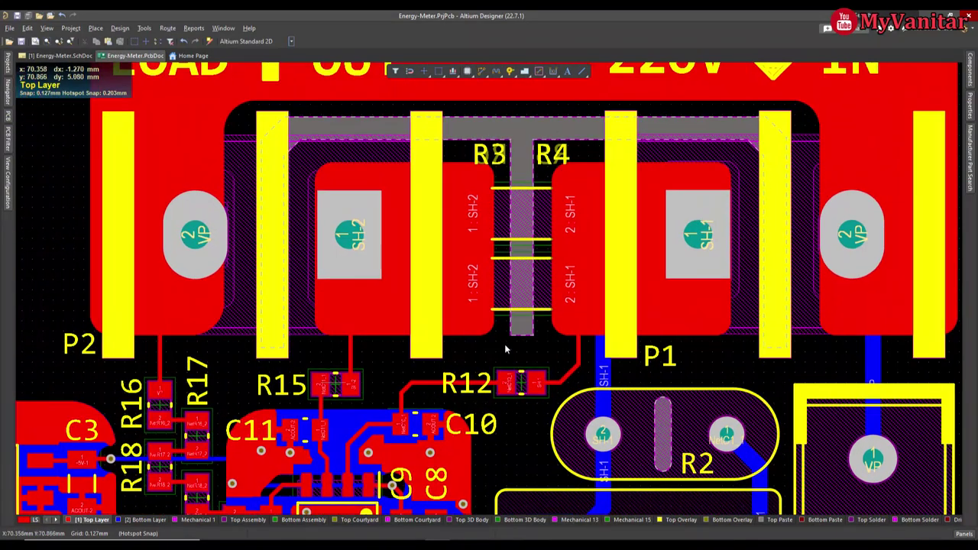
pyautogui.moveTo(505, 349); pyautogui.dragTo(456, 389, button='right')
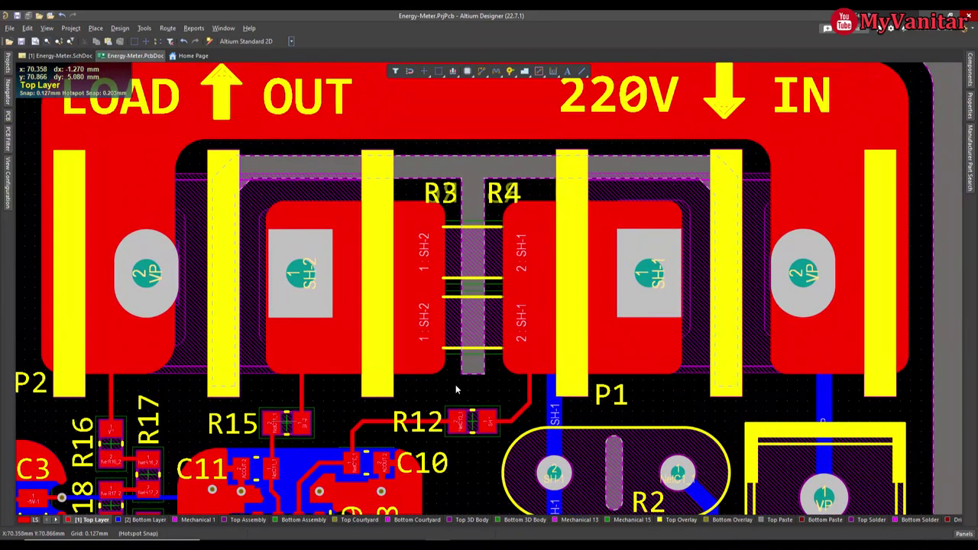
pyautogui.keyDown('ctrl'); pyautogui.scroll(-3, 458, 393); pyautogui.keyUp('ctrl')
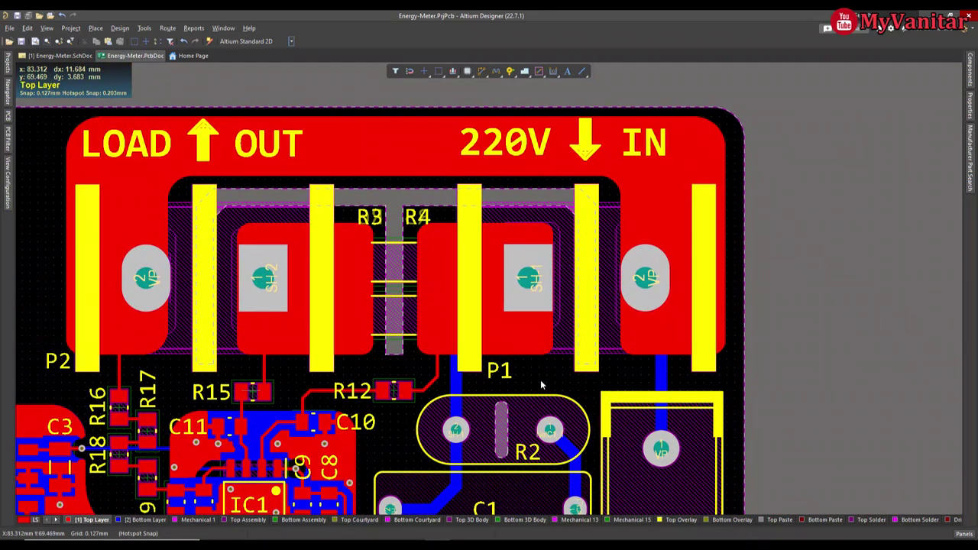
pyautogui.keyDown('ctrl'); pyautogui.scroll(2, 541, 384); pyautogui.keyUp('ctrl')
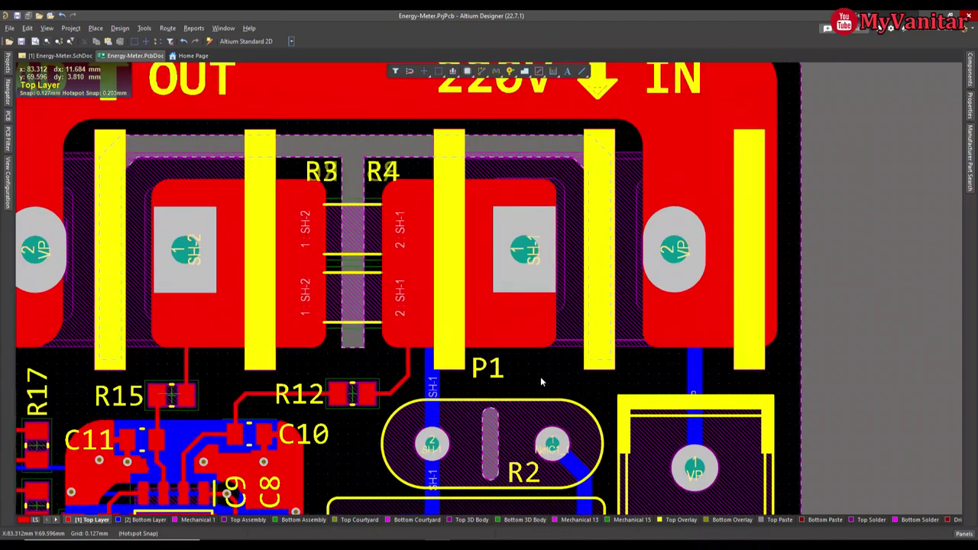
pyautogui.keyDown('ctrl'); pyautogui.scroll(-2, 540, 377); pyautogui.keyUp('ctrl')
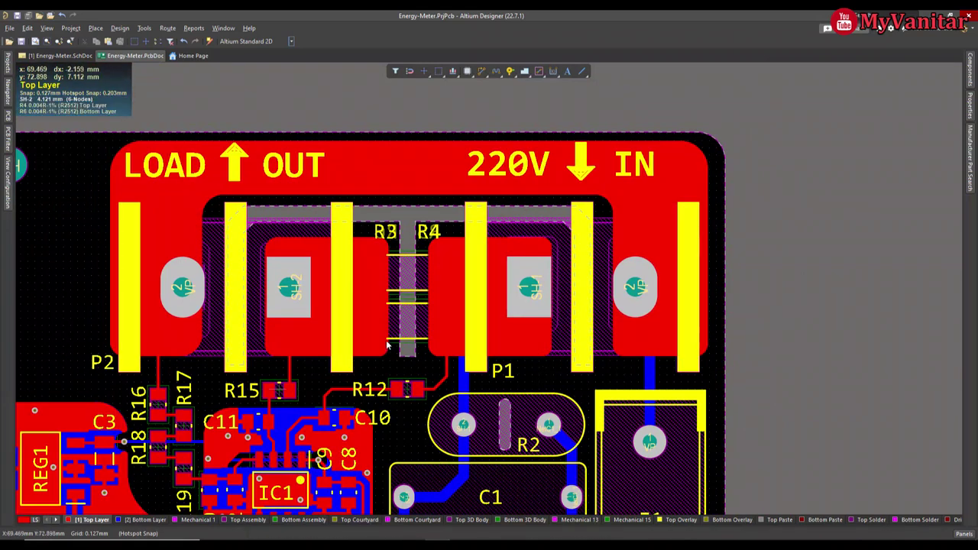
# Select the board cutout between R3 and R4, then pan to IC1–IC3 and C4/C5.
pyautogui.click(412, 218)
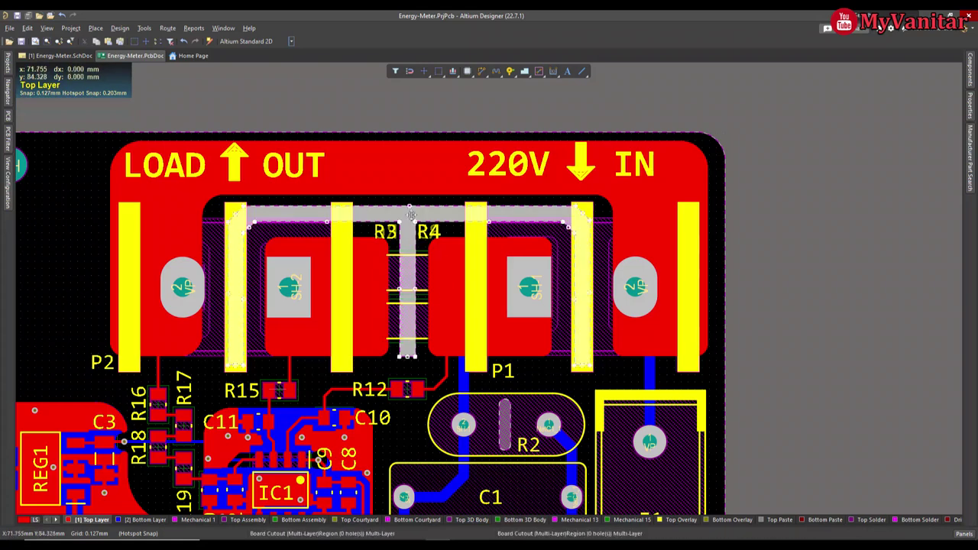
pyautogui.click(527, 378)
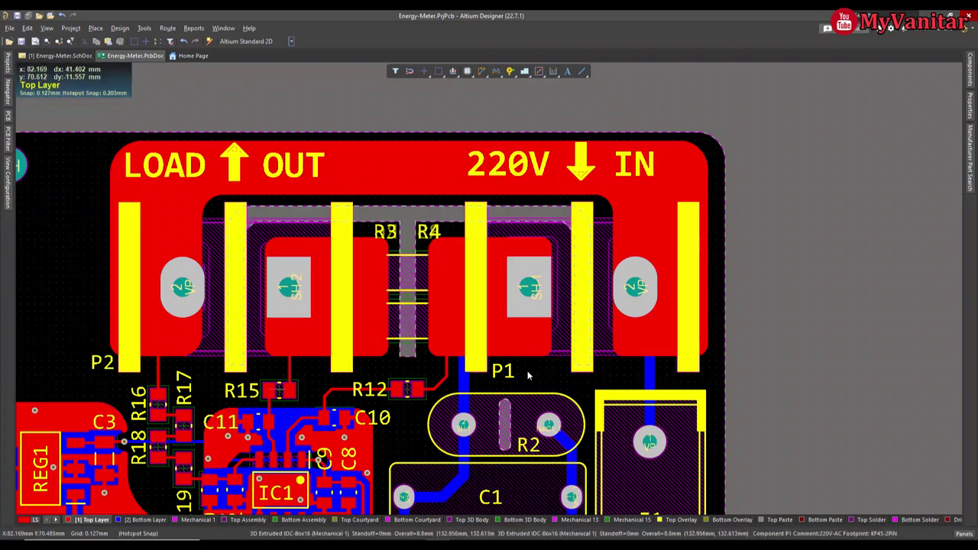
pyautogui.moveTo(527, 379); pyautogui.dragTo(544, 298, button='right')
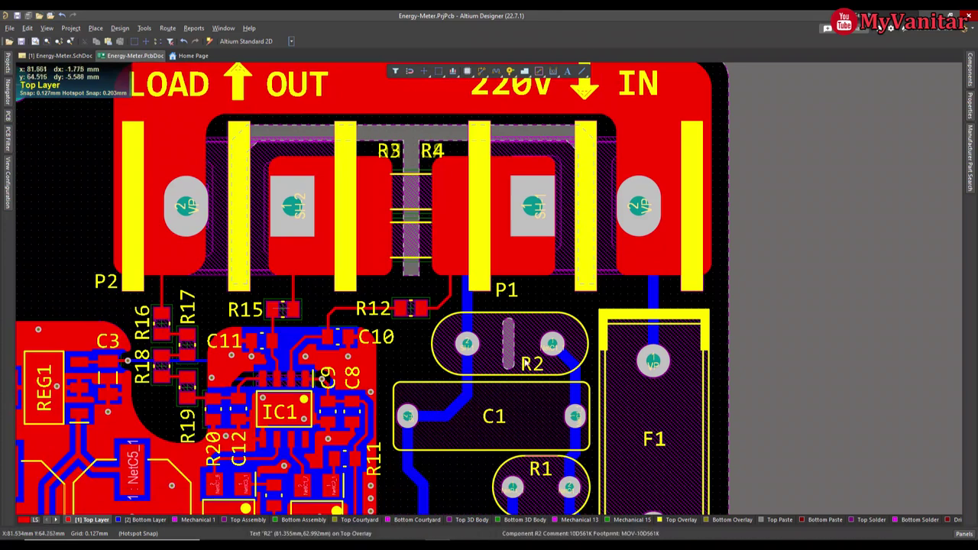
pyautogui.moveTo(513, 384); pyautogui.dragTo(574, 300, button='right')
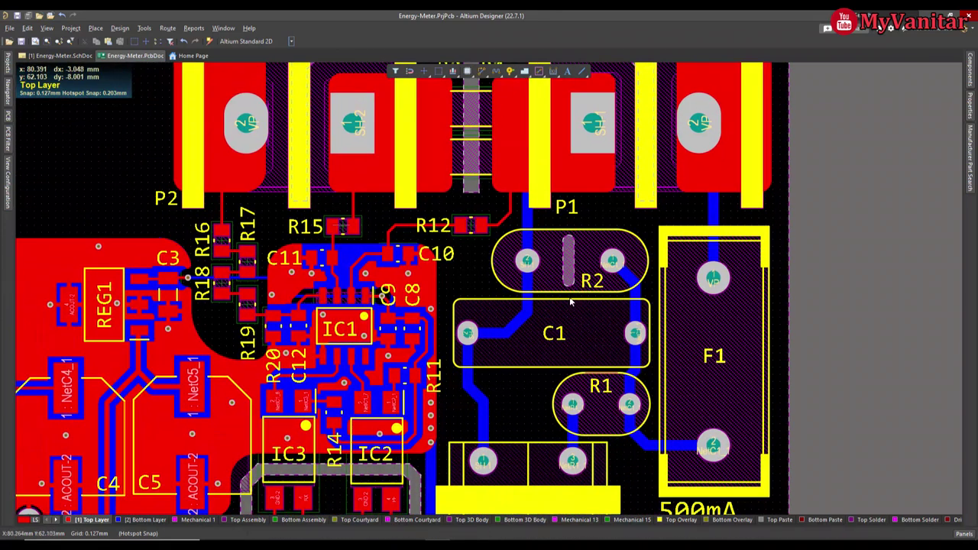
pyautogui.keyDown('ctrl'); pyautogui.scroll(-1, 458, 274); pyautogui.keyUp('ctrl')
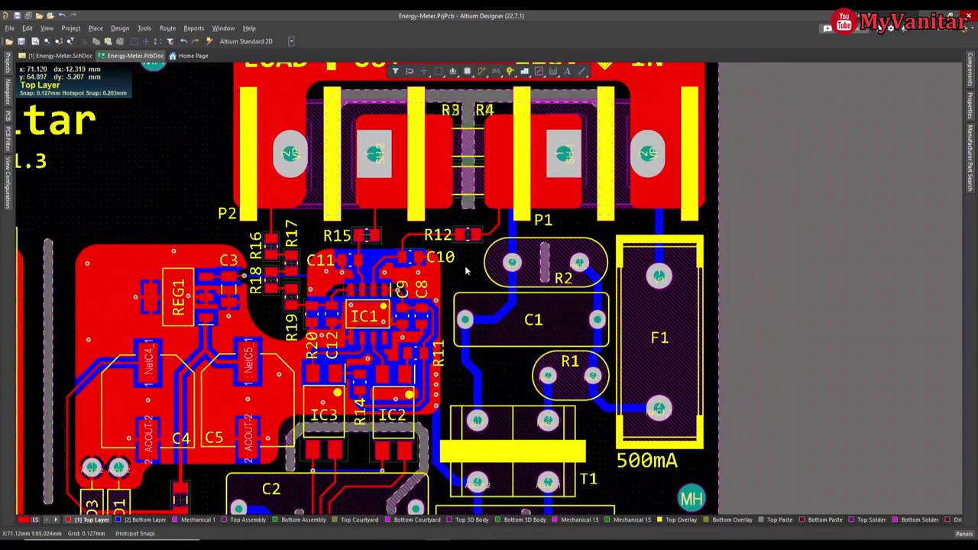
pyautogui.moveTo(466, 271); pyautogui.dragTo(448, 244, button='right')
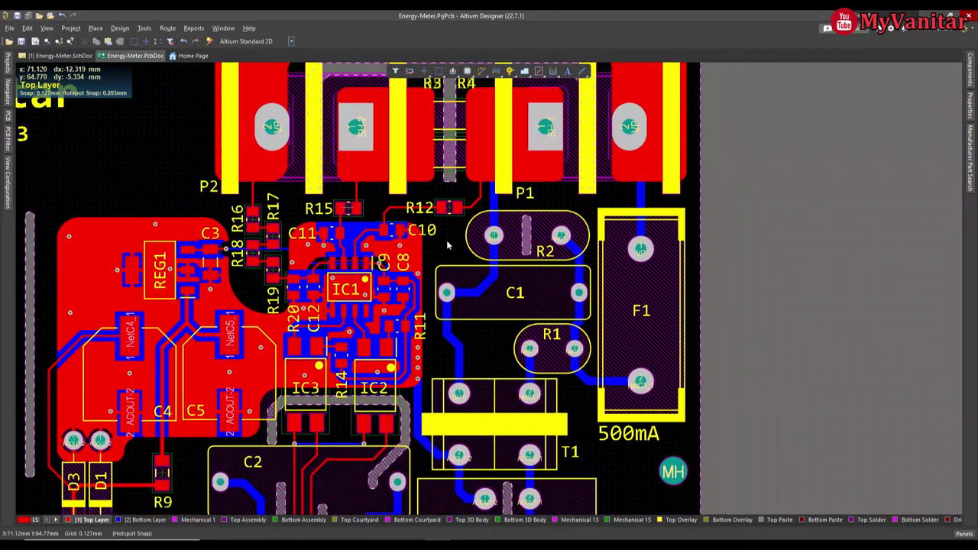
# Bring the area around R7, IC2, IC3 and C2 into view.
pyautogui.moveTo(370, 452); pyautogui.dragTo(425, 337, button='right')
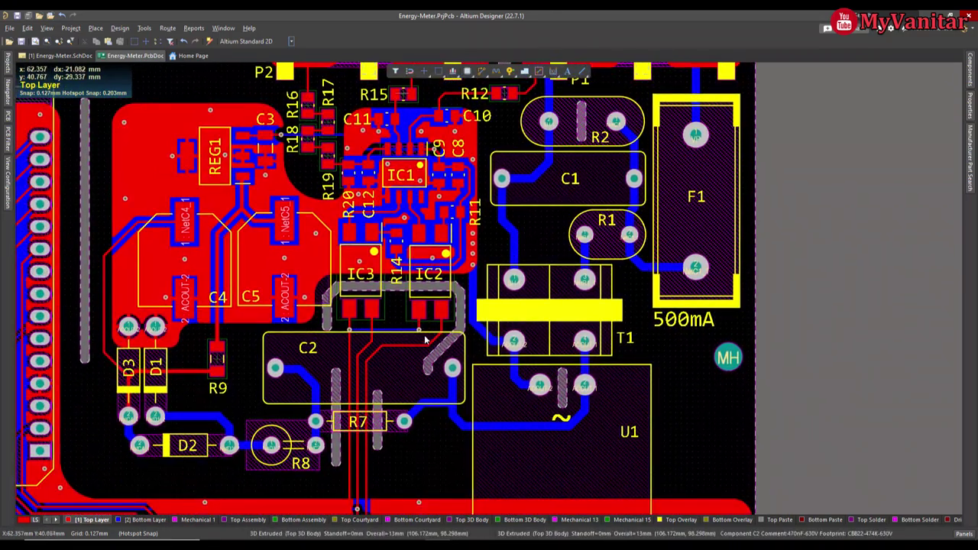
pyautogui.keyDown('ctrl'); pyautogui.scroll(1, 425, 336); pyautogui.keyUp('ctrl')
pyautogui.moveTo(361, 320); pyautogui.dragTo(417, 331, button='right')
pyautogui.keyDown('ctrl'); pyautogui.scroll(1, 417, 331); pyautogui.keyUp('ctrl')
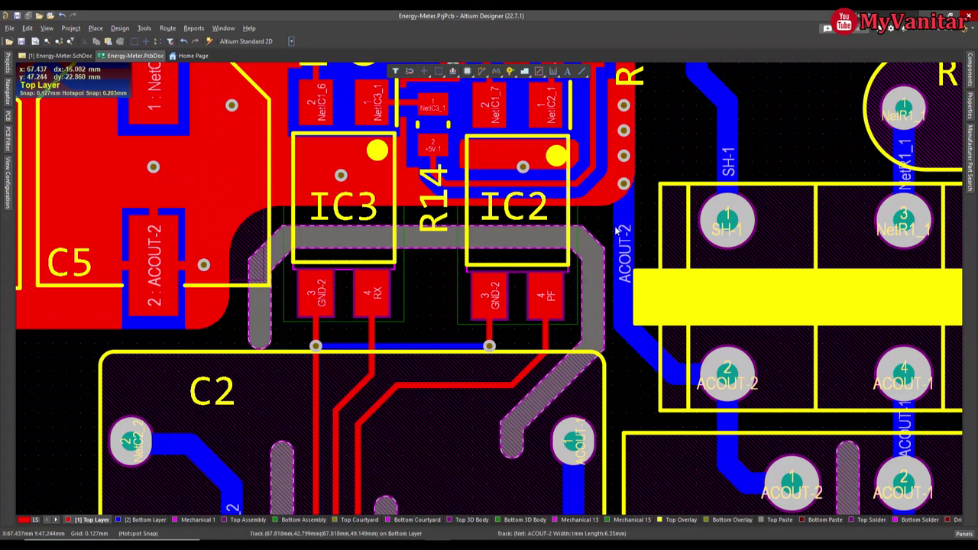
pyautogui.moveTo(712, 274); pyautogui.dragTo(705, 280, button='right')
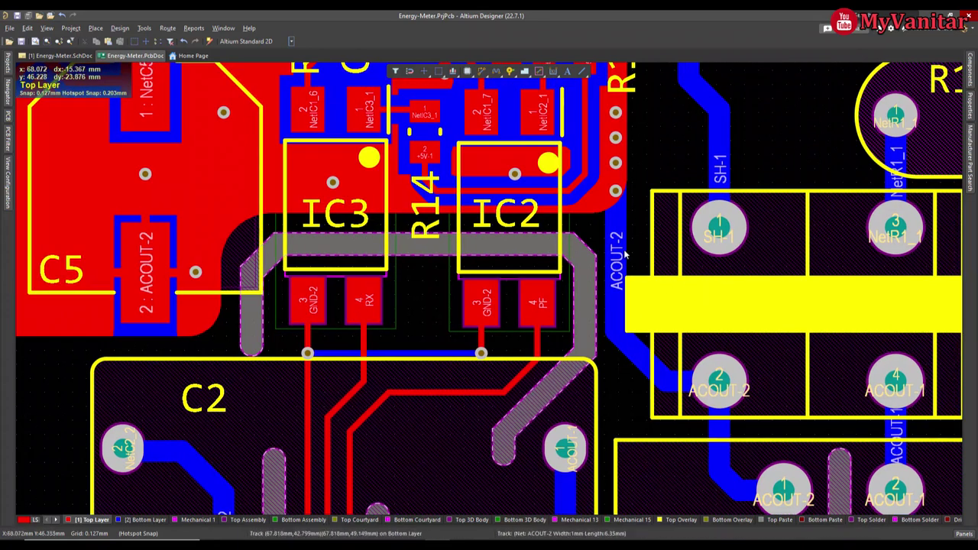
pyautogui.moveTo(629, 252); pyautogui.dragTo(634, 265, button='right')
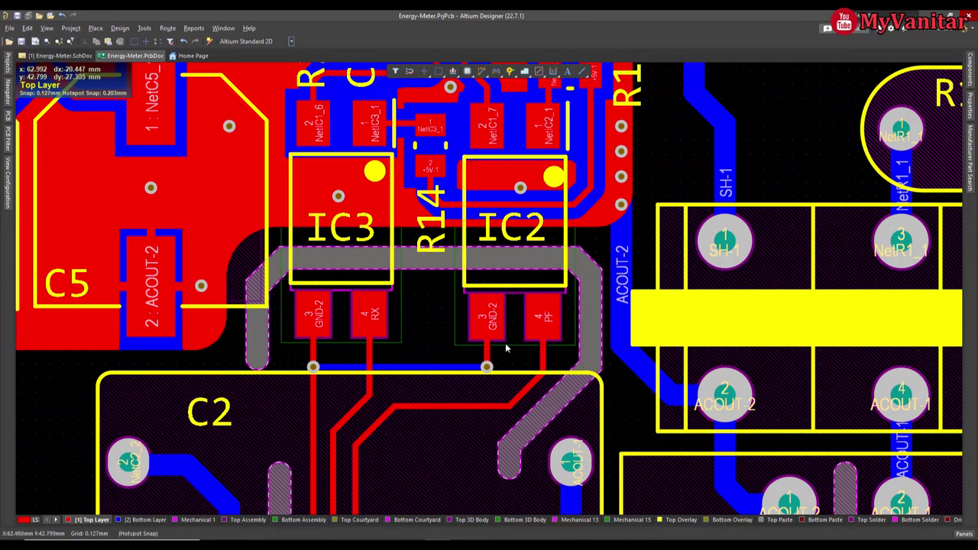
pyautogui.moveTo(519, 383); pyautogui.dragTo(492, 336, button='right')
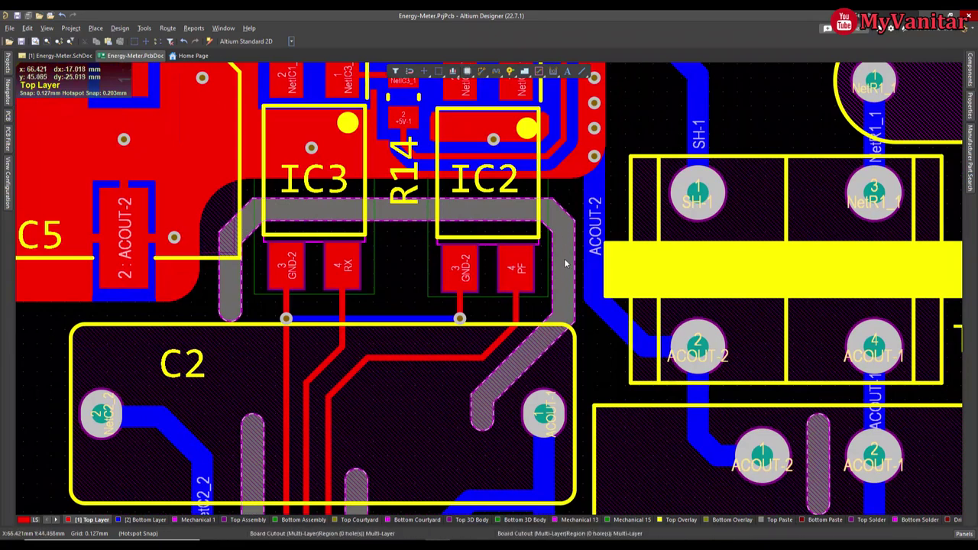
pyautogui.keyDown('ctrl'); pyautogui.scroll(2, 560, 254); pyautogui.keyUp('ctrl')
# Select the vertical and diagonal ACOUT-2 tracks, then the cutout slot around IC2 and IC3.
pyautogui.click(606, 219)
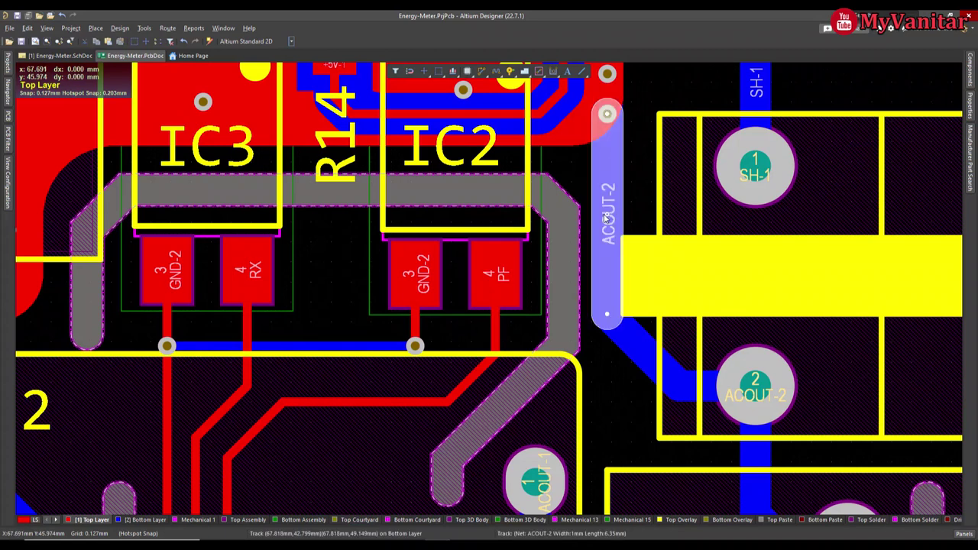
pyautogui.click(602, 319)
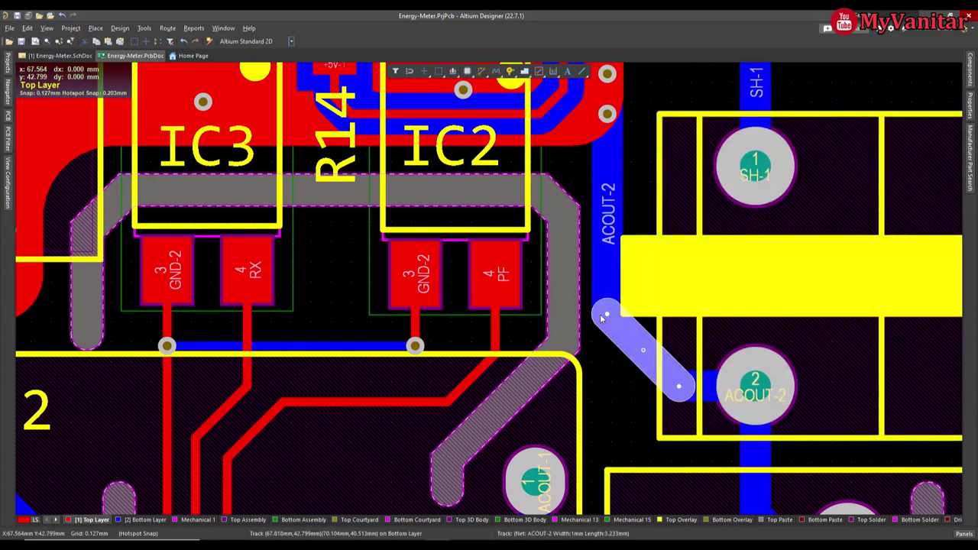
pyautogui.click(570, 181)
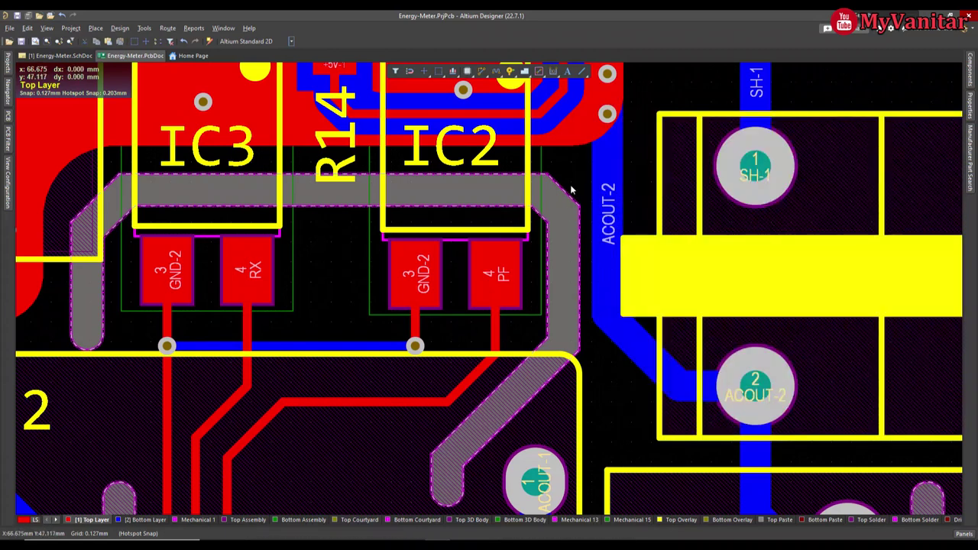
pyautogui.click(562, 288)
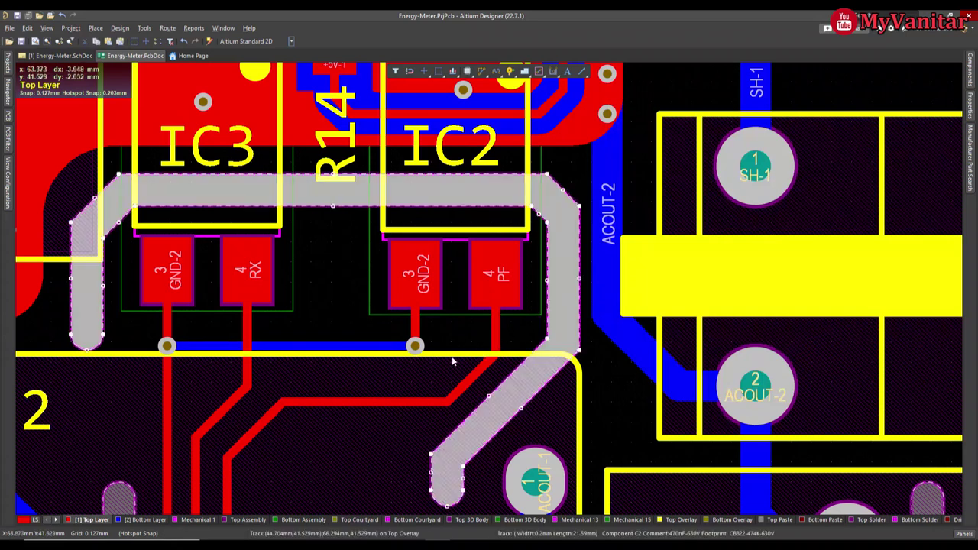
# Zoom around the cutout slots to show the RX and PF tracks passing between them.
pyautogui.keyDown('ctrl'); pyautogui.scroll(-1, 343, 282); pyautogui.keyUp('ctrl')
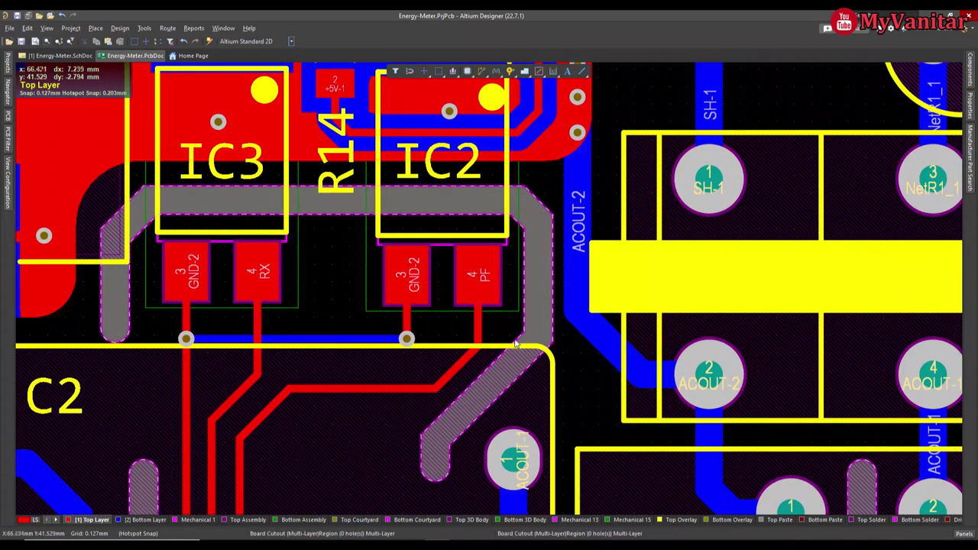
pyautogui.scroll(-1, 550, 389)
pyautogui.keyDown('ctrl'); pyautogui.scroll(-2, 550, 305); pyautogui.keyUp('ctrl')
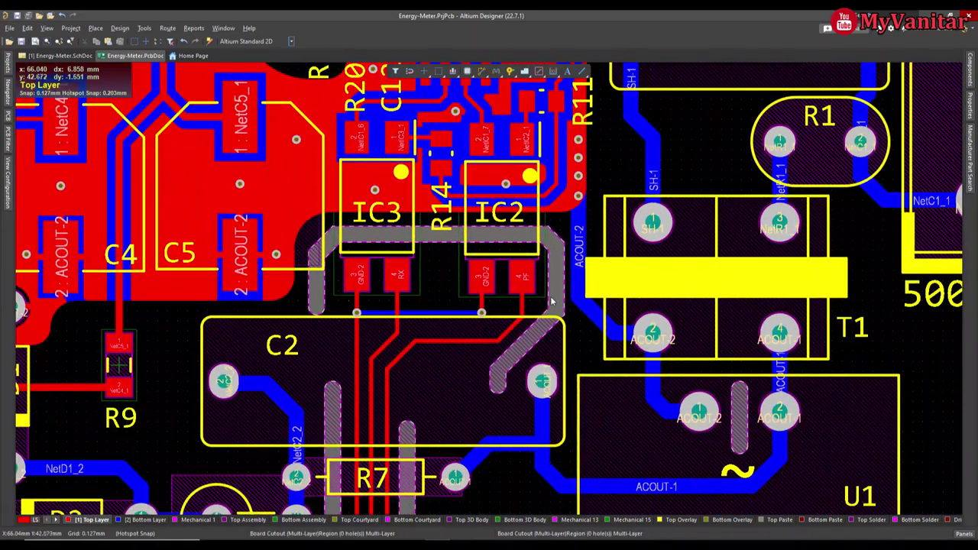
pyautogui.keyDown('ctrl'); pyautogui.scroll(2, 550, 297); pyautogui.keyUp('ctrl')
pyautogui.keyDown('ctrl'); pyautogui.scroll(1, 546, 297); pyautogui.keyUp('ctrl')
pyautogui.keyDown('ctrl'); pyautogui.scroll(-3, 546, 297); pyautogui.keyUp('ctrl')
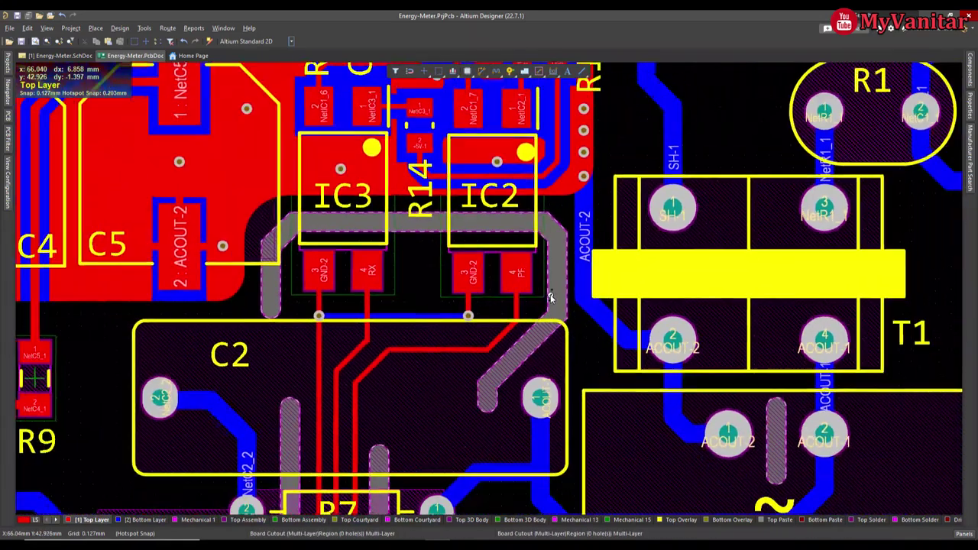
pyautogui.keyDown('ctrl'); pyautogui.scroll(-2, 524, 372); pyautogui.keyUp('ctrl')
pyautogui.scroll(-1, 527, 359)
pyautogui.keyDown('ctrl'); pyautogui.scroll(3, 532, 348); pyautogui.keyUp('ctrl')
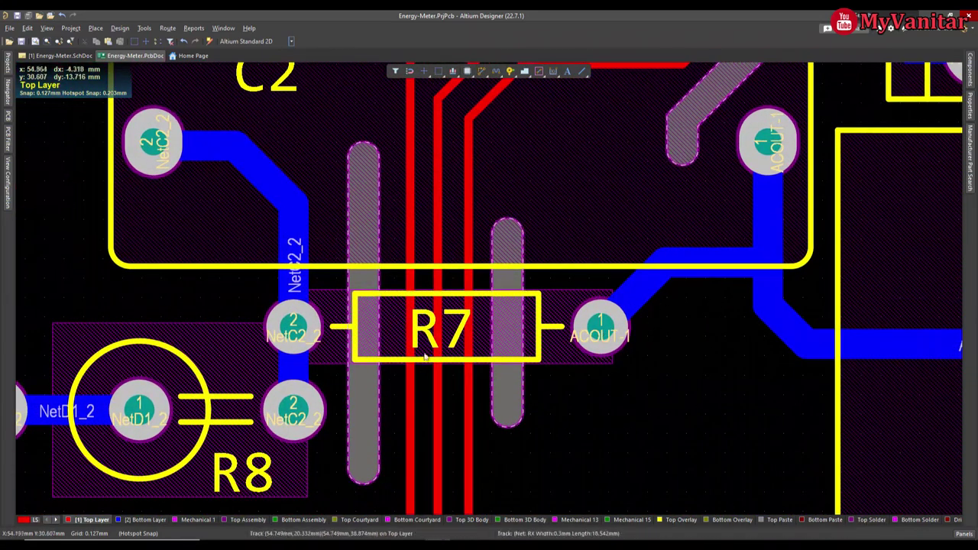
pyautogui.keyDown('ctrl'); pyautogui.scroll(-2, 473, 298); pyautogui.keyUp('ctrl')
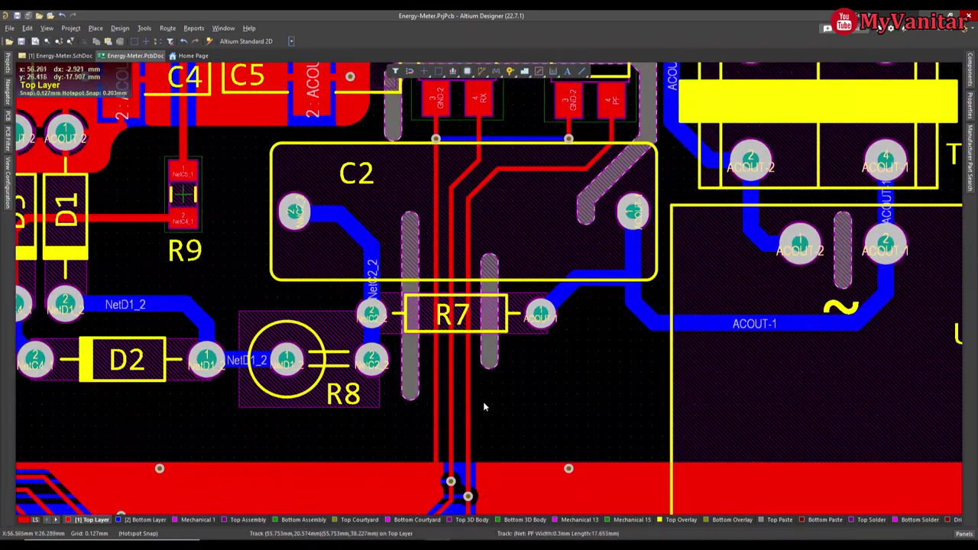
pyautogui.scroll(-1, 493, 408)
pyautogui.keyDown('ctrl'); pyautogui.scroll(2, 452, 297); pyautogui.keyUp('ctrl')
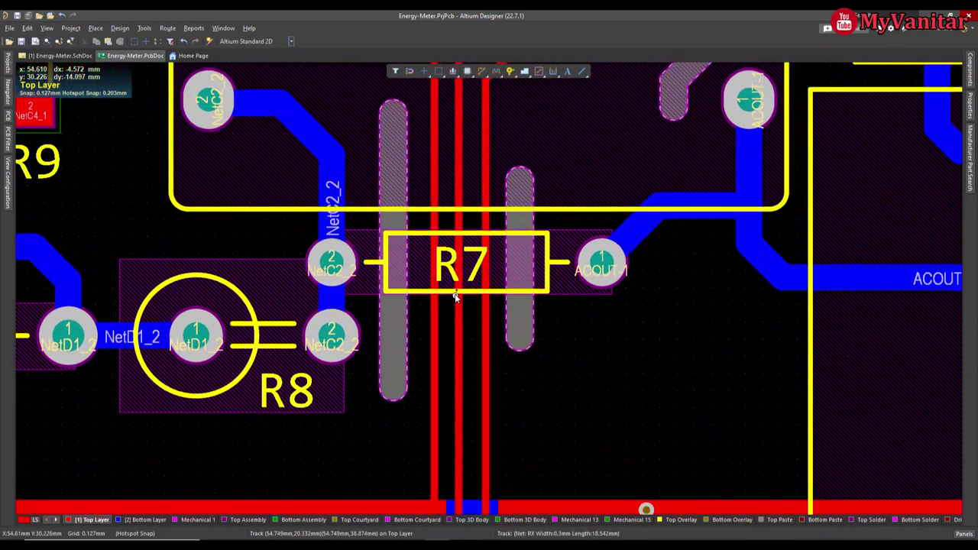
pyautogui.keyDown('ctrl'); pyautogui.scroll(-3, 454, 298); pyautogui.keyUp('ctrl')
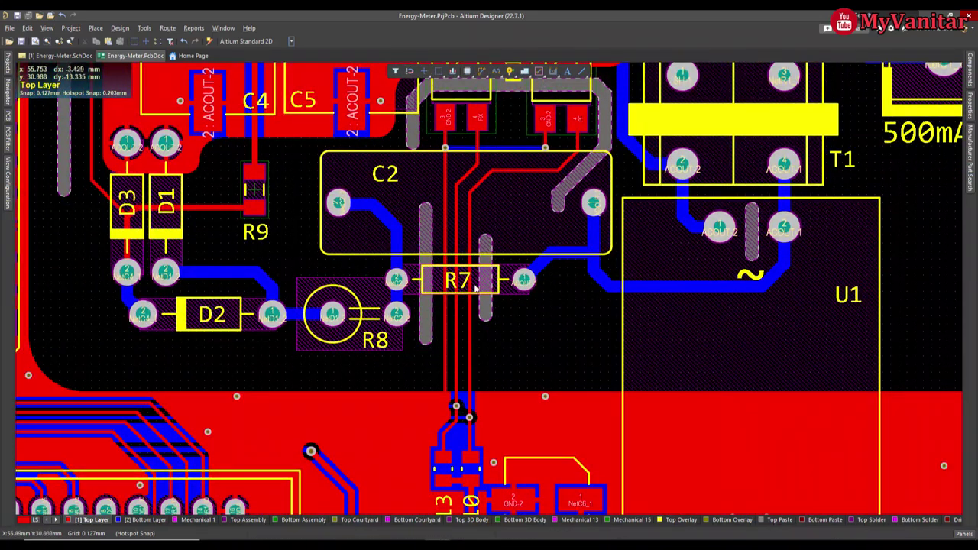
pyautogui.keyDown('ctrl'); pyautogui.scroll(2, 477, 298); pyautogui.keyUp('ctrl')
pyautogui.click(498, 306)
pyautogui.click(378, 331)
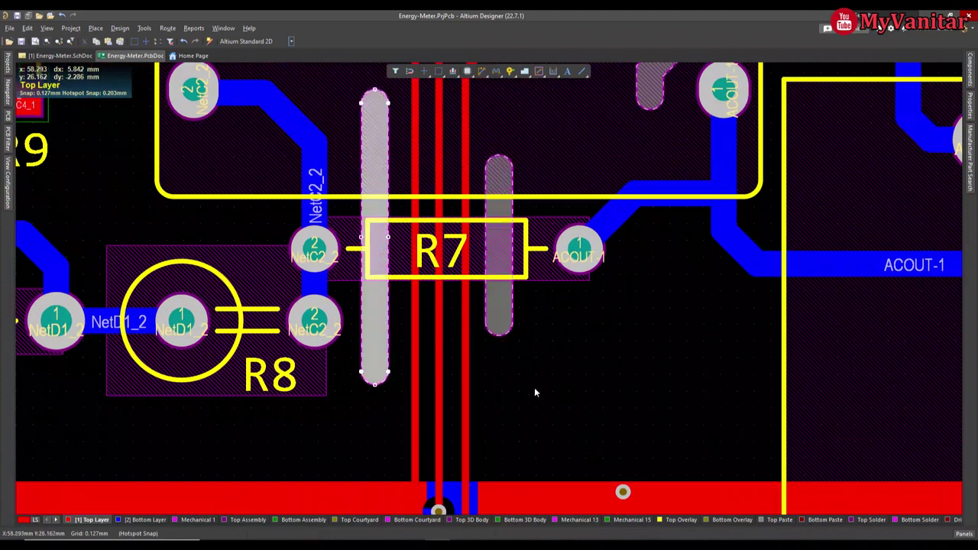
pyautogui.click(486, 358)
pyautogui.keyDown('ctrl'); pyautogui.scroll(-2, 430, 312); pyautogui.keyUp('ctrl')
pyautogui.scroll(5, 383, 301)
pyautogui.hscroll(-8, 383, 302)
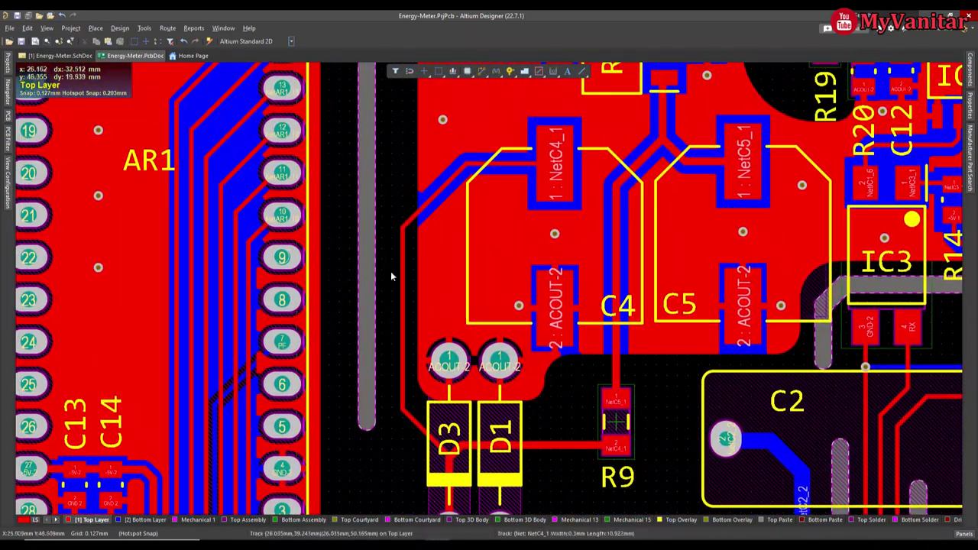
pyautogui.keyDown('ctrl'); pyautogui.scroll(-1, 386, 271); pyautogui.keyUp('ctrl')
pyautogui.moveTo(386, 269); pyautogui.dragTo(401, 335, button='right')
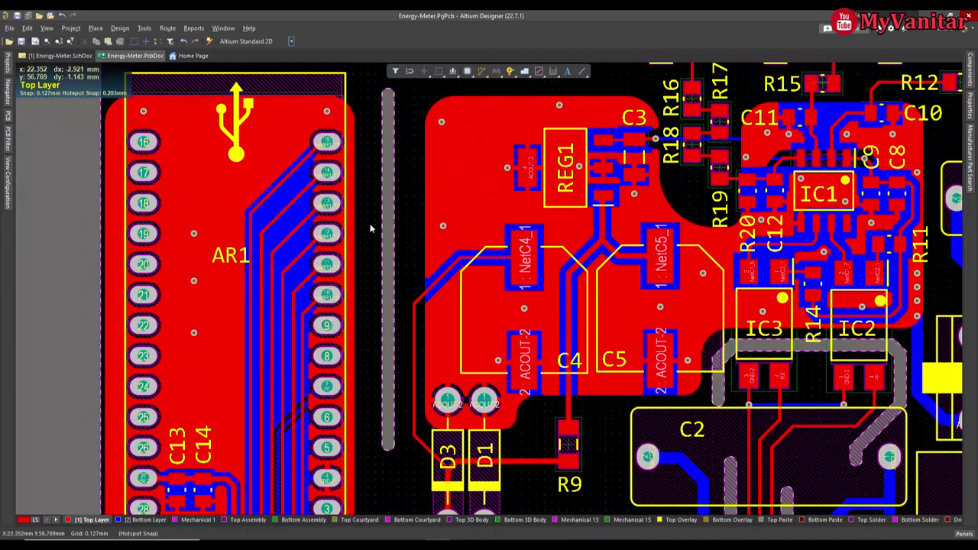
pyautogui.keyDown('ctrl'); pyautogui.scroll(2, 378, 243); pyautogui.keyUp('ctrl')
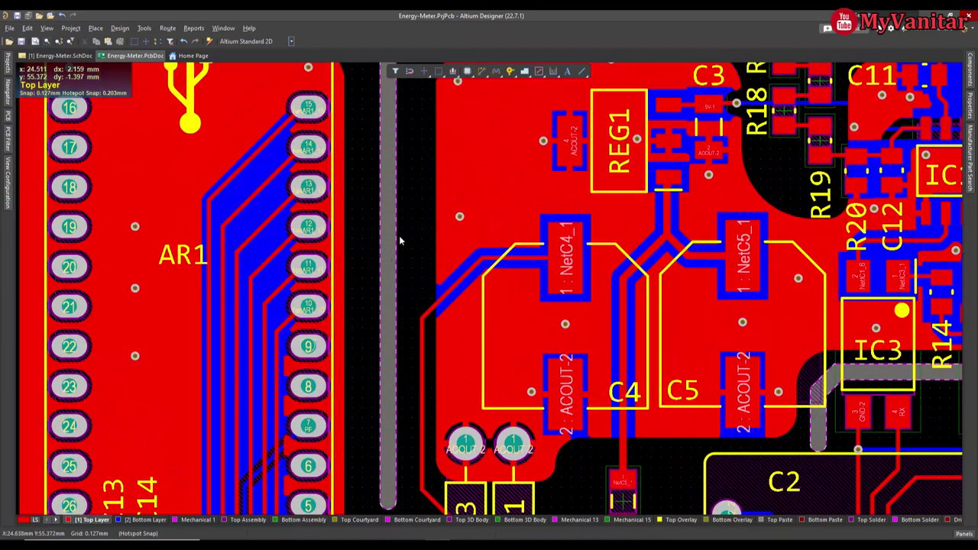
pyautogui.scroll(2, 397, 268)
pyautogui.keyDown('ctrl'); pyautogui.scroll(-2, 393, 276); pyautogui.keyUp('ctrl')
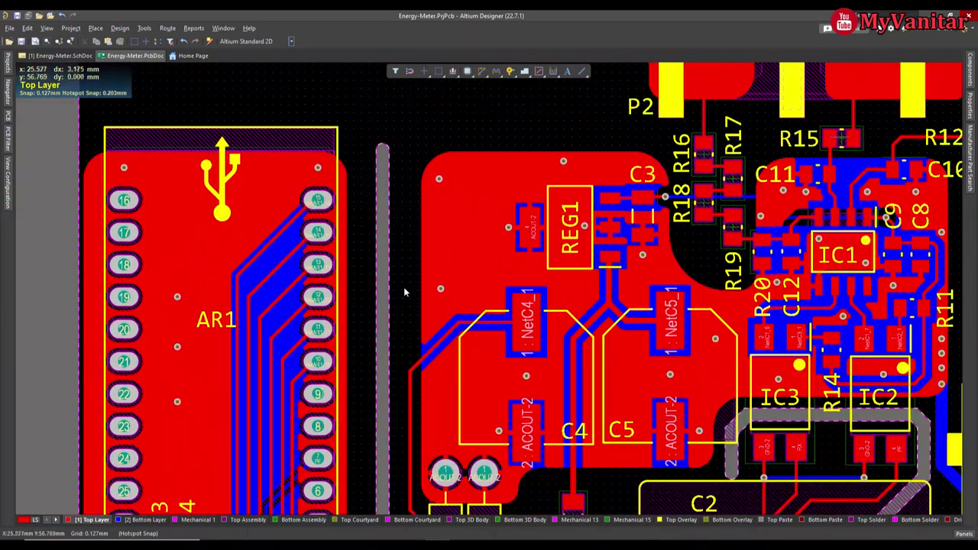
pyautogui.scroll(-4, 395, 305)
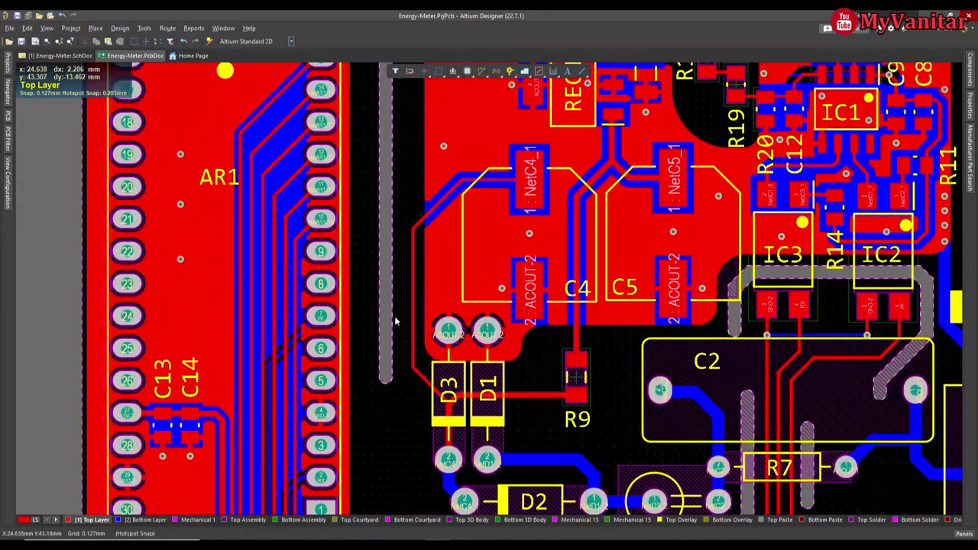
pyautogui.keyDown('ctrl'); pyautogui.scroll(1, 395, 320); pyautogui.keyUp('ctrl')
pyautogui.keyDown('ctrl'); pyautogui.scroll(-1, 395, 321); pyautogui.keyUp('ctrl')
pyautogui.keyDown('ctrl'); pyautogui.scroll(-2, 395, 321); pyautogui.keyUp('ctrl')
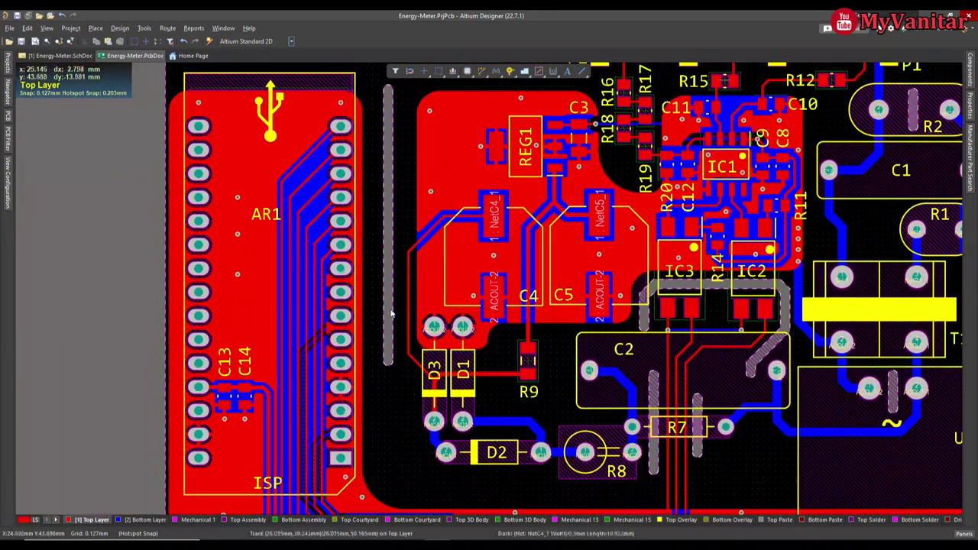
pyautogui.keyDown('ctrl'); pyautogui.scroll(1, 489, 386); pyautogui.keyUp('ctrl')
pyautogui.keyDown('ctrl'); pyautogui.scroll(-1, 488, 386); pyautogui.keyUp('ctrl')
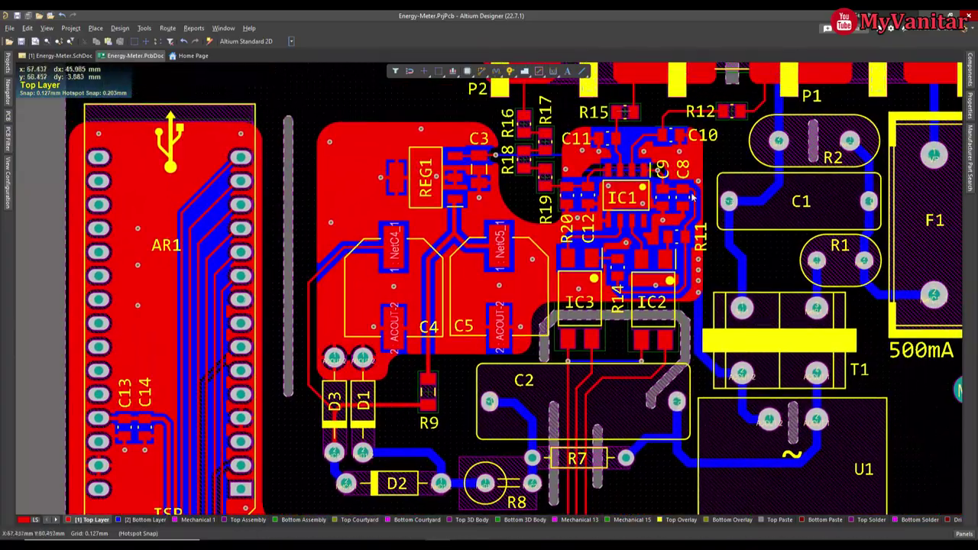
pyautogui.keyDown('ctrl'); pyautogui.scroll(1, 598, 413); pyautogui.keyUp('ctrl')
pyautogui.scroll(-5, 550, 390)
pyautogui.keyDown('ctrl'); pyautogui.scroll(3, 490, 362); pyautogui.keyUp('ctrl')
pyautogui.keyDown('ctrl'); pyautogui.scroll(-3, 490, 362); pyautogui.keyUp('ctrl')
pyautogui.keyDown('ctrl'); pyautogui.scroll(3, 490, 362); pyautogui.keyUp('ctrl')
pyautogui.keyDown('ctrl'); pyautogui.scroll(-2, 491, 363); pyautogui.keyUp('ctrl')
pyautogui.keyDown('ctrl'); pyautogui.scroll(-2, 491, 363); pyautogui.keyUp('ctrl')
pyautogui.scroll(3, 527, 344)
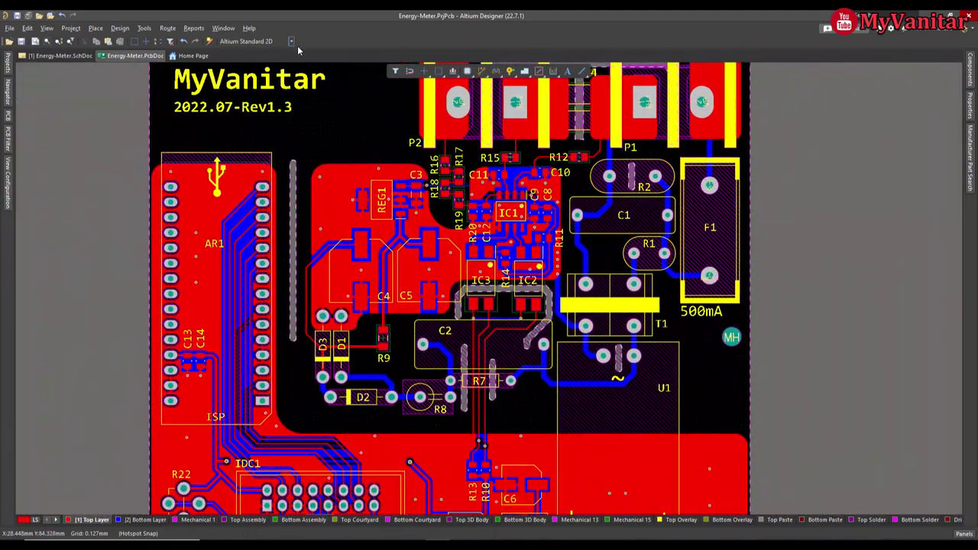
# Switch the board to the 'Altium 3D Dk Green' view configuration.
pyautogui.click(291, 41)
pyautogui.click(277, 98)
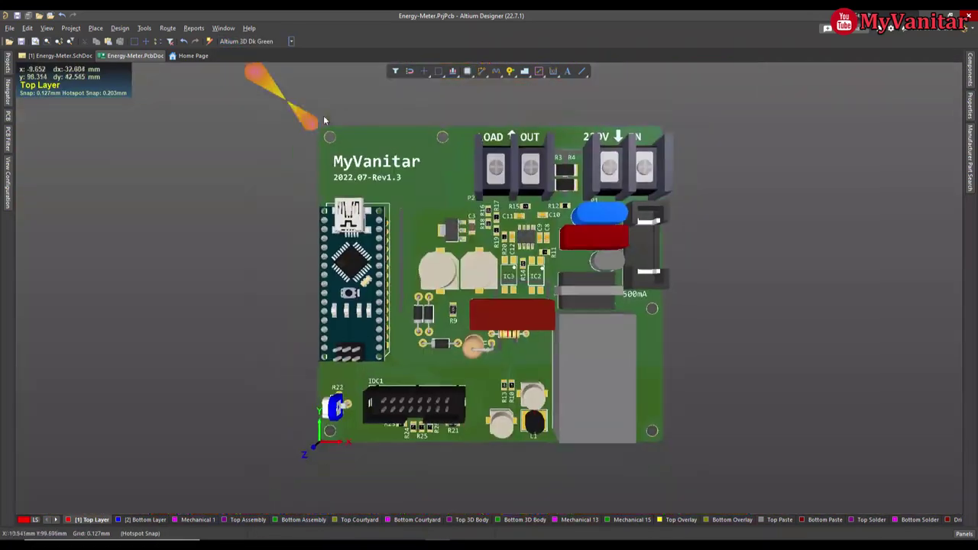
pyautogui.keyDown('ctrl'); pyautogui.scroll(3, 475, 234); pyautogui.keyUp('ctrl')
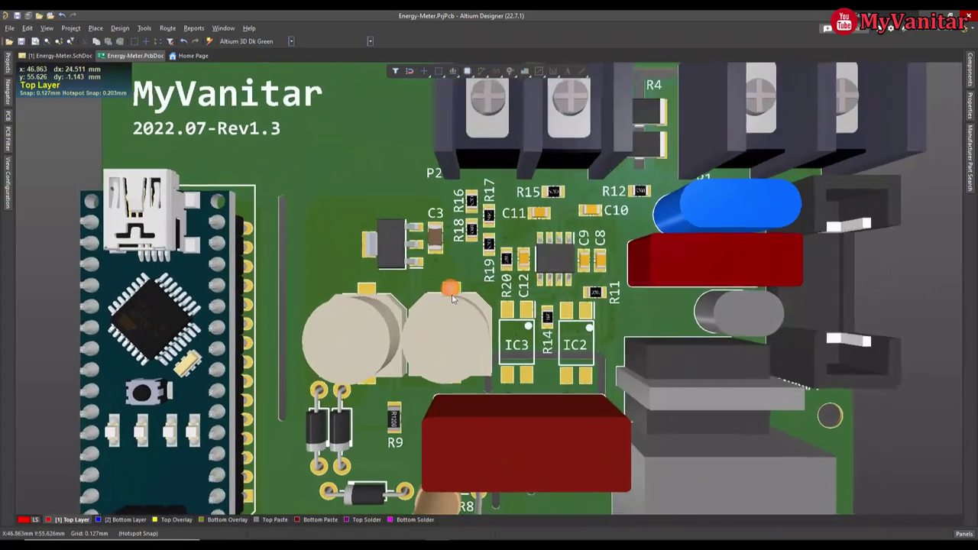
pyautogui.keyDown('ctrl'); pyautogui.scroll(-3, 451, 308); pyautogui.keyUp('ctrl')
pyautogui.keyDown('ctrl'); pyautogui.scroll(2, 451, 307); pyautogui.keyUp('ctrl')
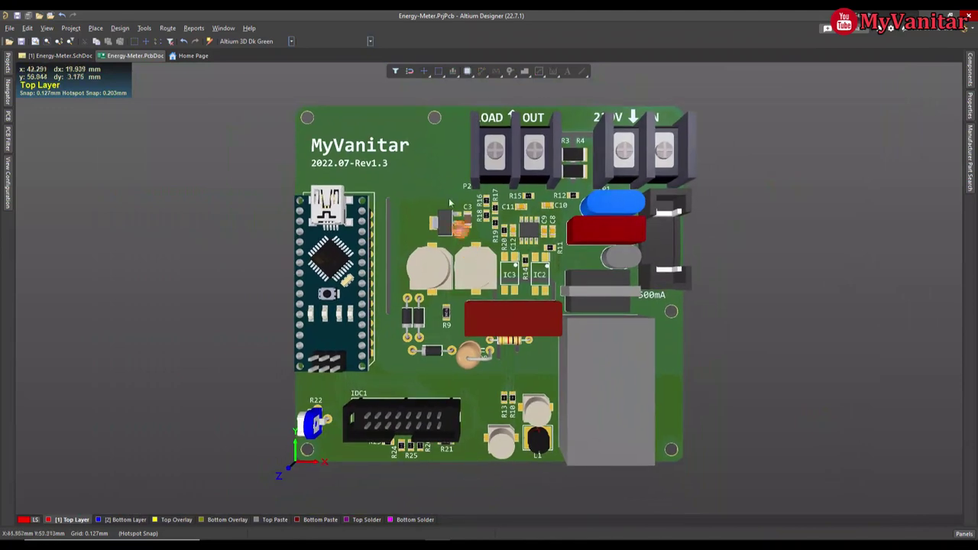
pyautogui.click(370, 42)
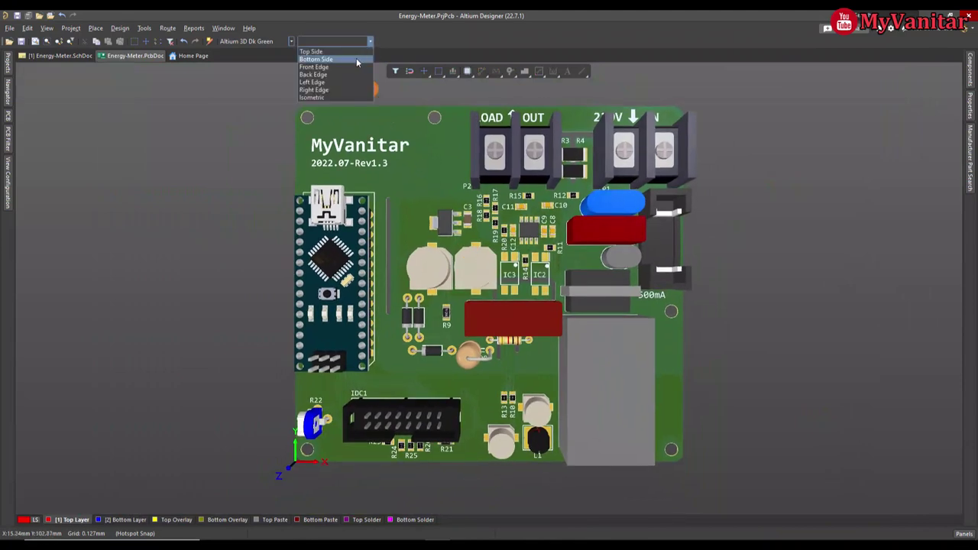
# Flip the 3D board view to its bottom side.
pyautogui.click(356, 60)
pyautogui.keyDown('ctrl'); pyautogui.scroll(2, 421, 215); pyautogui.keyUp('ctrl')
pyautogui.keyDown('ctrl'); pyautogui.scroll(4, 418, 147); pyautogui.keyUp('ctrl')
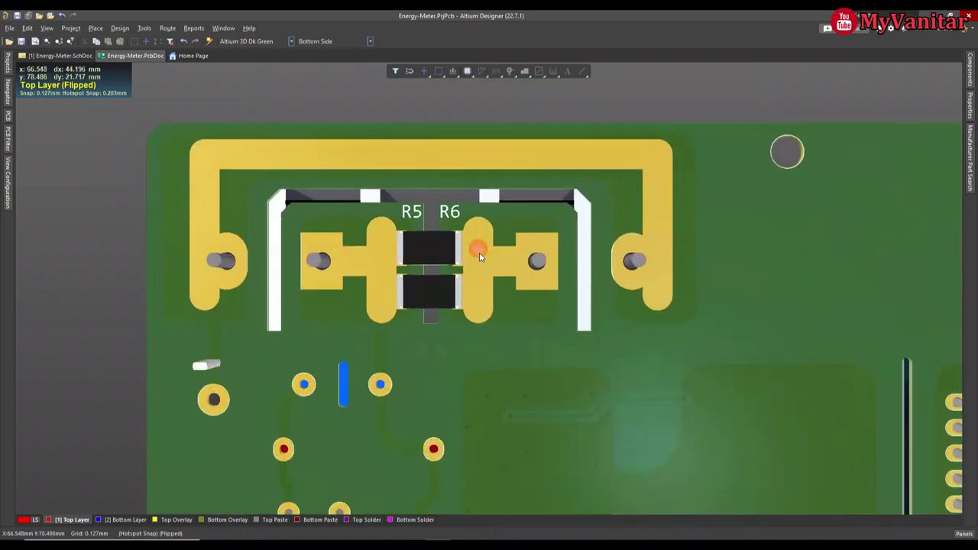
pyautogui.keyDown('ctrl'); pyautogui.scroll(-3, 539, 279); pyautogui.keyUp('ctrl')
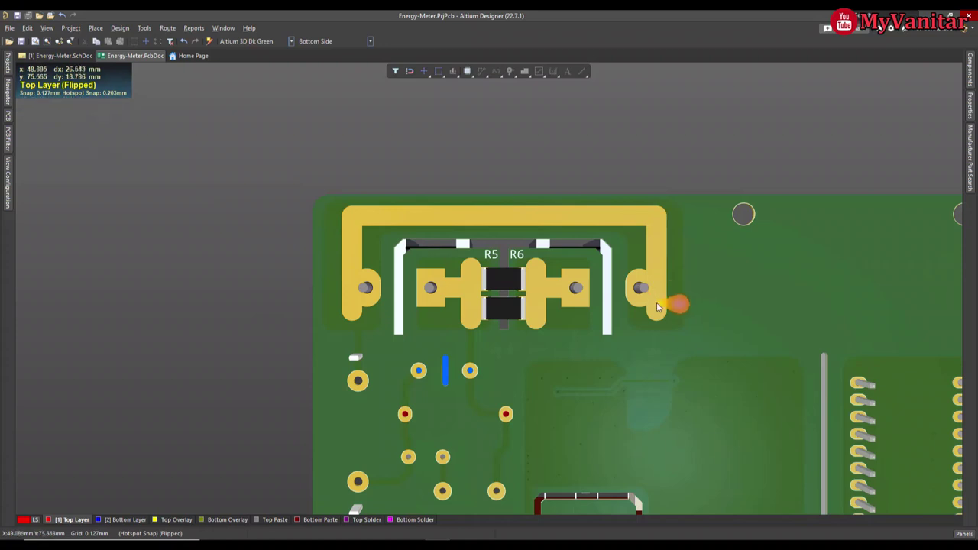
# Pan and zoom to the exposed high-current tracks and cutouts around R5 and R6.
pyautogui.moveTo(651, 294); pyautogui.dragTo(619, 283, button='right')
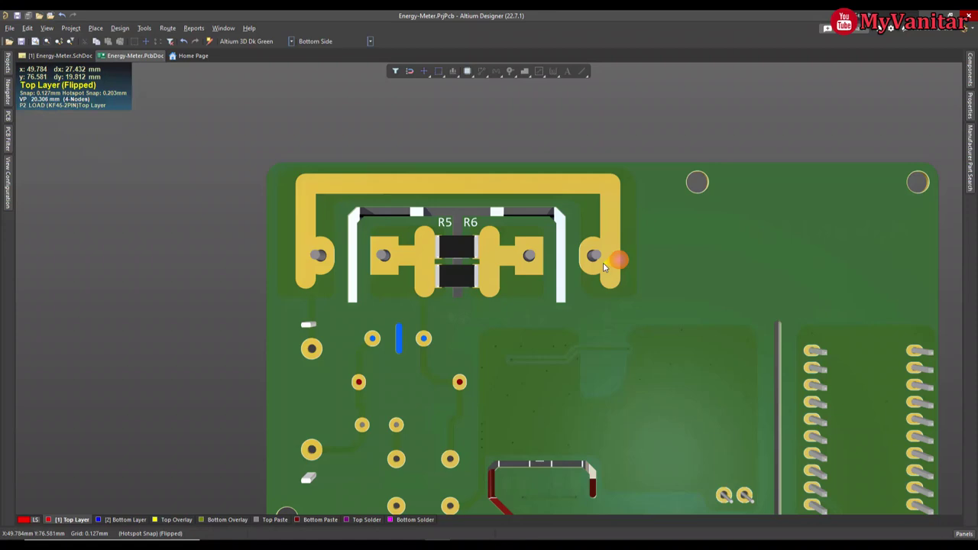
pyautogui.keyDown('ctrl'); pyautogui.scroll(-2, 603, 264); pyautogui.keyUp('ctrl')
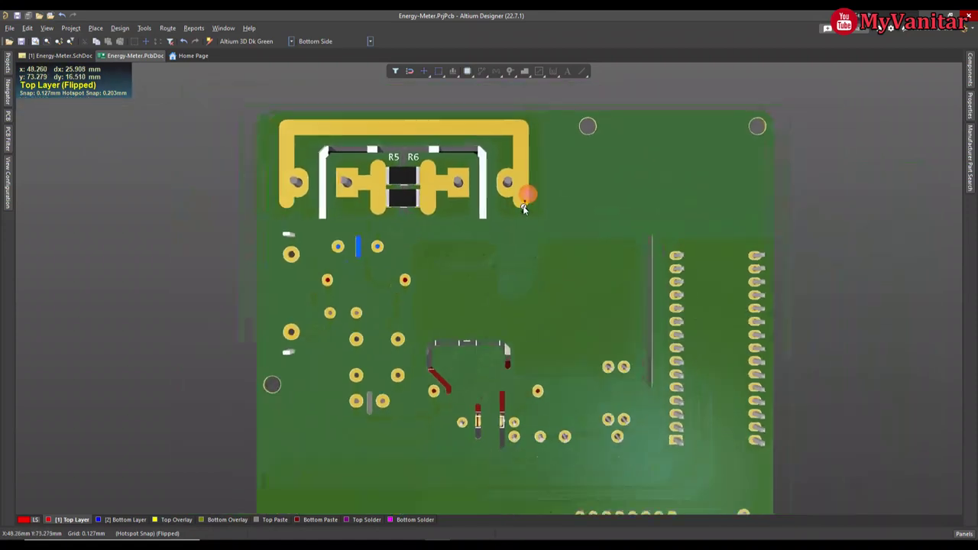
pyautogui.moveTo(509, 201); pyautogui.dragTo(557, 258, button='right')
pyautogui.keyDown('ctrl'); pyautogui.scroll(2, 471, 286); pyautogui.keyUp('ctrl')
pyautogui.moveTo(476, 214); pyautogui.dragTo(506, 245, button='right')
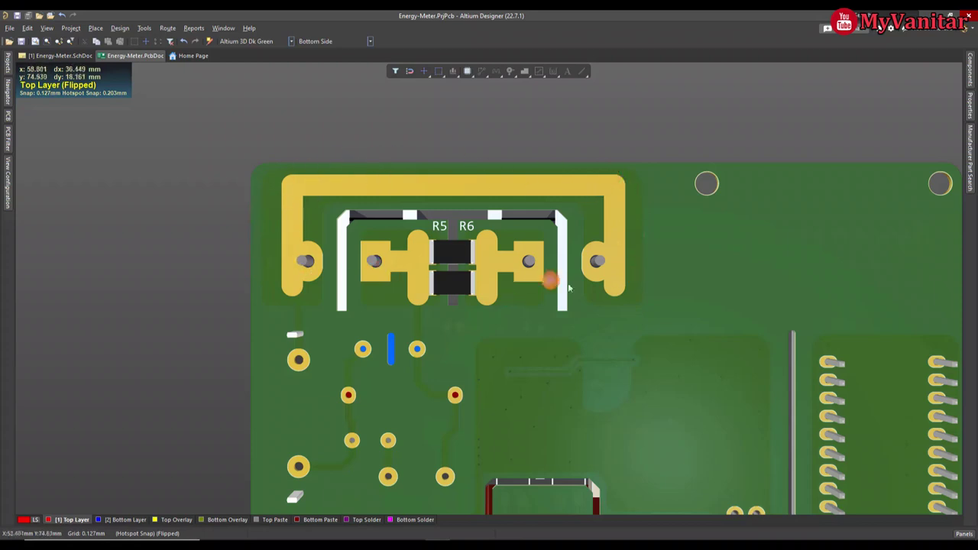
pyautogui.keyDown('ctrl'); pyautogui.scroll(-4, 569, 333); pyautogui.keyUp('ctrl')
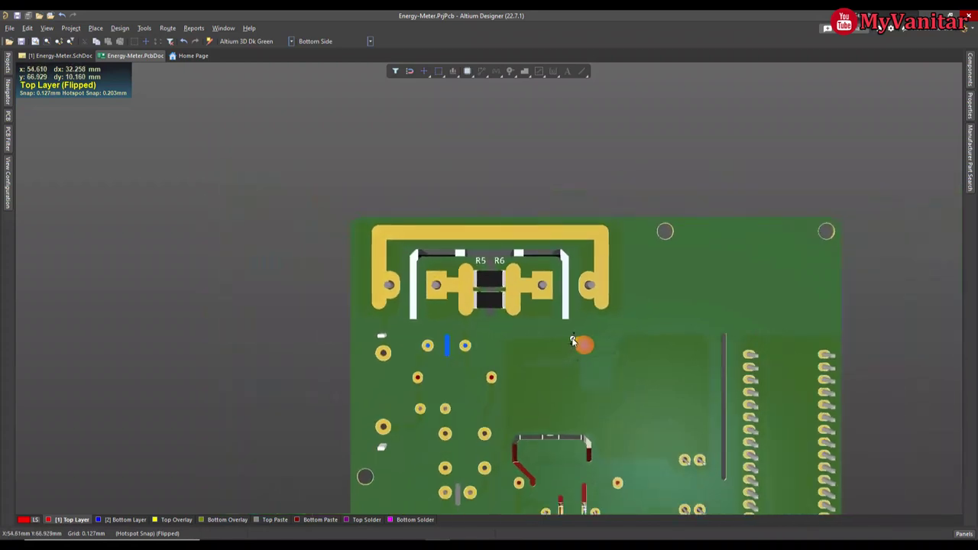
pyautogui.moveTo(548, 247); pyautogui.dragTo(530, 218, button='right')
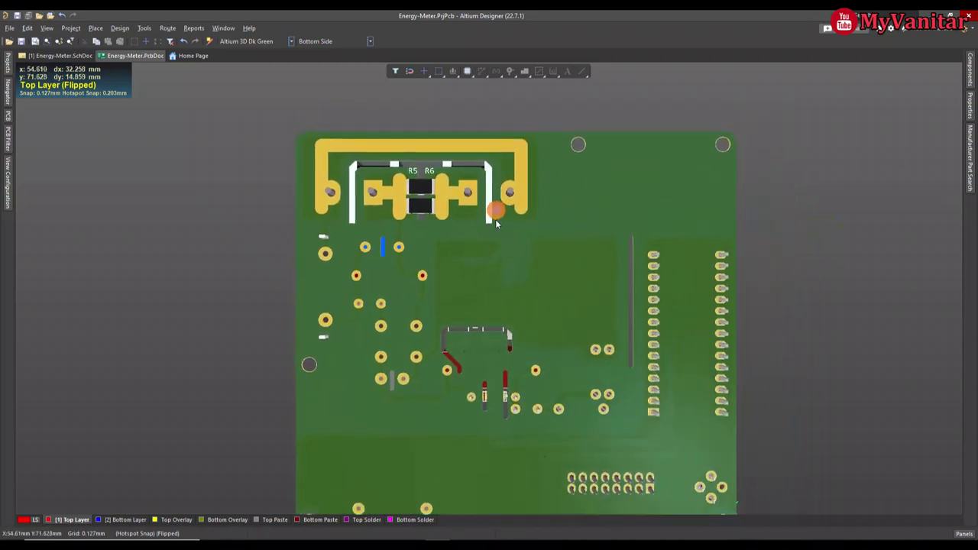
# Frame the MyVanitar and 2022.07-Rev1.3 silkscreen beside the LOAD OUT and 220V IN terminals.
pyautogui.keyDown('ctrl'); pyautogui.scroll(1, 498, 197); pyautogui.keyUp('ctrl')
pyautogui.keyDown('ctrl'); pyautogui.scroll(3, 497, 198); pyautogui.keyUp('ctrl')
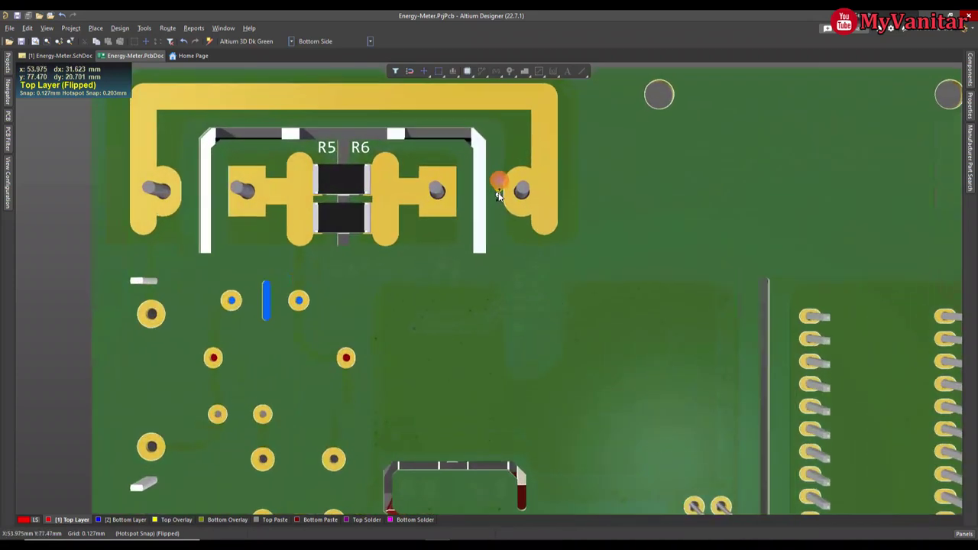
pyautogui.keyDown('ctrl'); pyautogui.scroll(-3, 498, 198); pyautogui.keyUp('ctrl')
pyautogui.keyDown('ctrl'); pyautogui.scroll(-1, 499, 200); pyautogui.keyUp('ctrl')
pyautogui.scroll(-1, 499, 208)
pyautogui.keyDown('ctrl'); pyautogui.scroll(-1, 502, 216); pyautogui.keyUp('ctrl')
pyautogui.keyDown('shift'); pyautogui.hscroll(2, 514, 254); pyautogui.keyUp('shift')
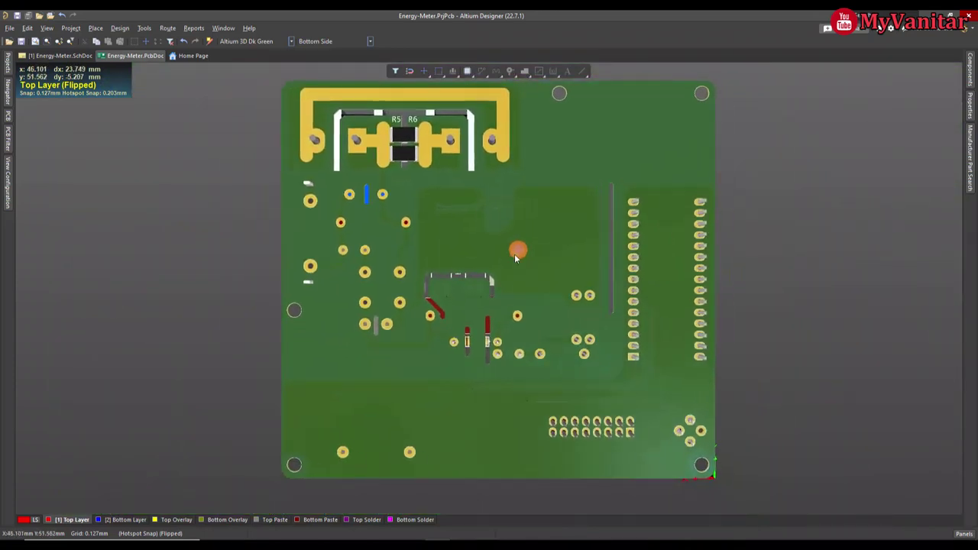
pyautogui.click(369, 41)
# Switch the 3D view to the top side and tilt the board into perspective.
pyautogui.click(337, 55)
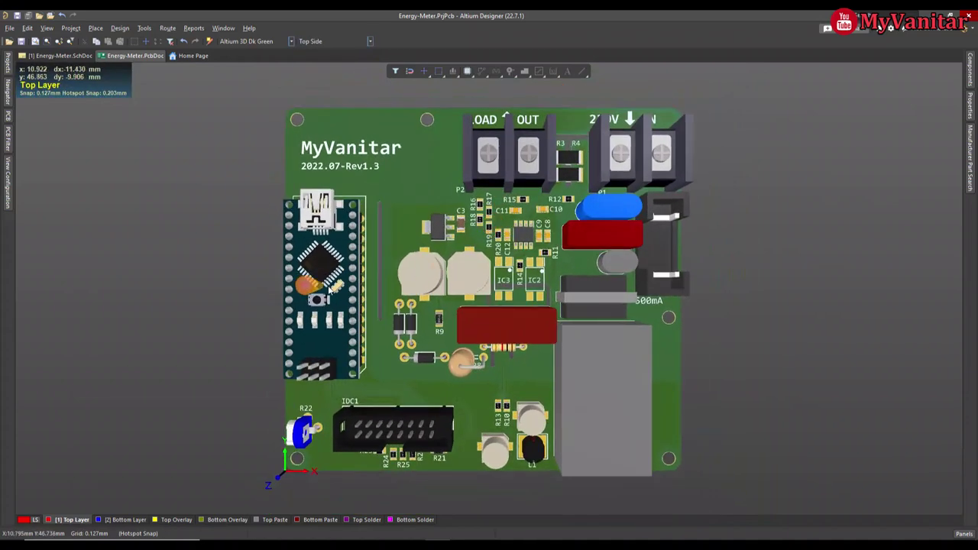
pyautogui.keyDown('shift'); pyautogui.moveTo(256, 271); pyautogui.dragTo(395, 294, button='right'); pyautogui.keyUp('shift')
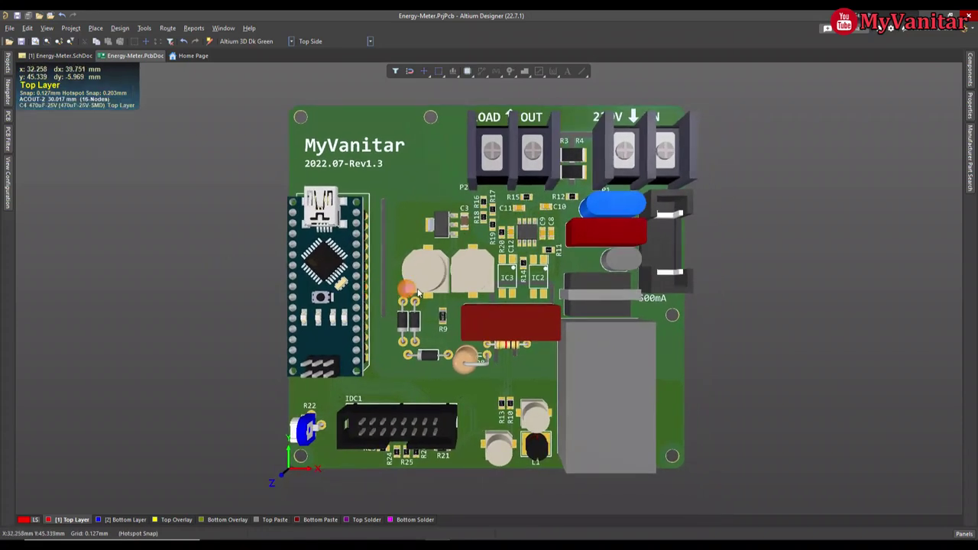
pyautogui.moveTo(536, 248); pyautogui.dragTo(507, 250, button='right')
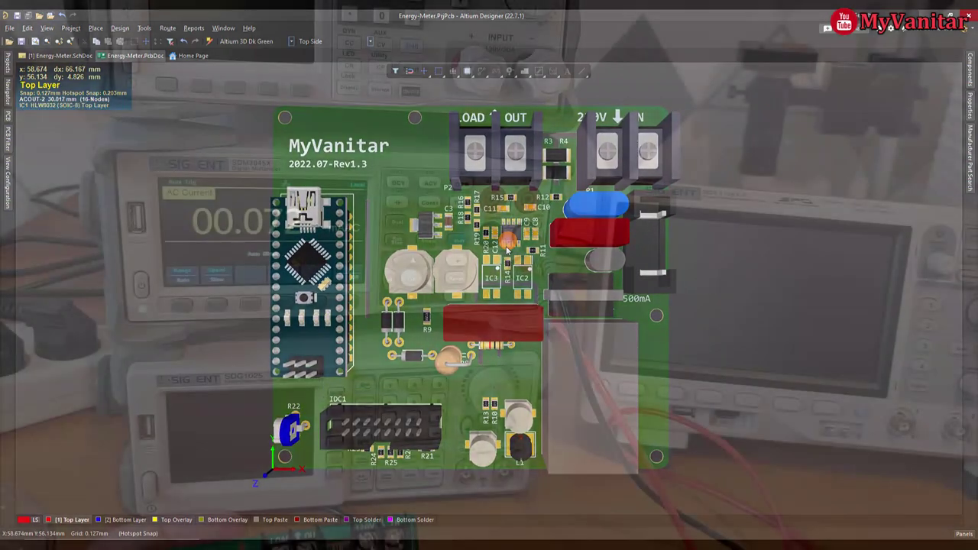